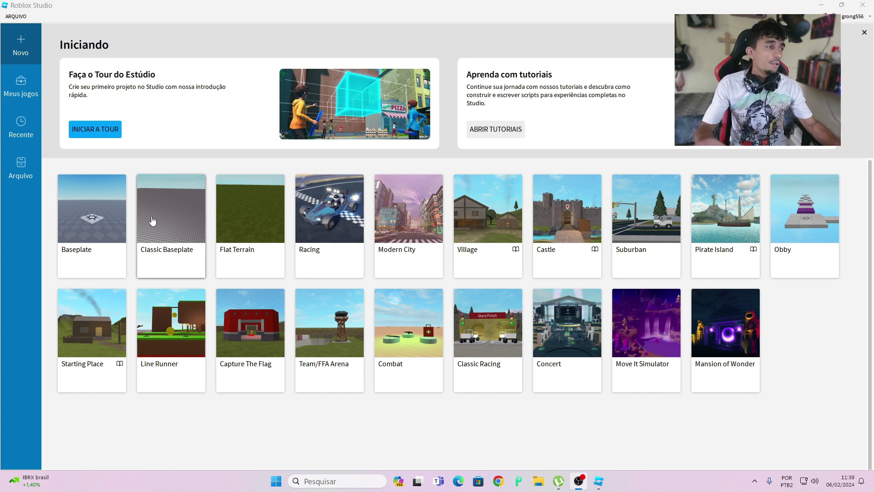
Create a new place from the Classic Baseplate template
{"action": "left_click", "coordinate": [168, 224]}
{"action": "left_click", "coordinate": [168, 225]}
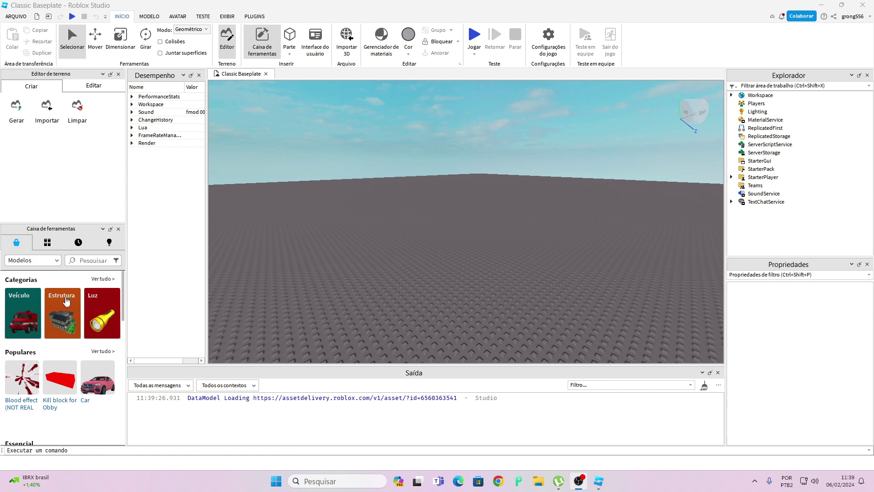
Search the toolbox models for Block and place an Obby block on the baseplate
{"action": "left_click", "coordinate": [90, 260]}
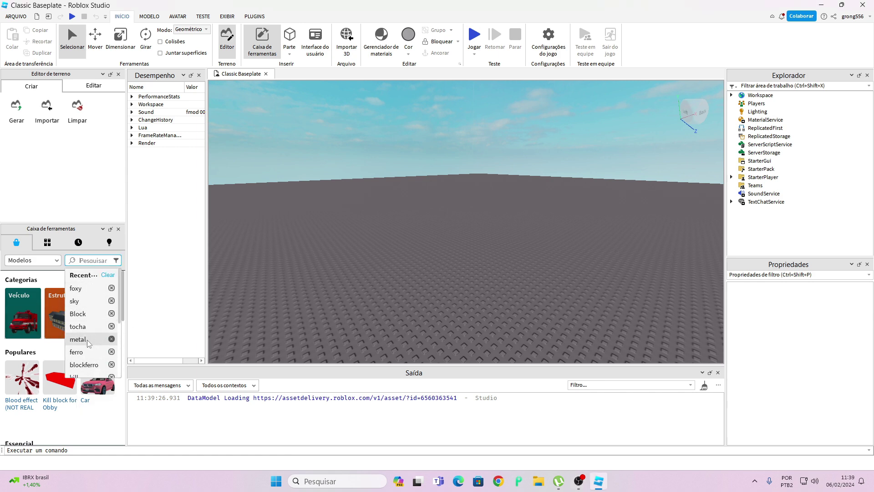
{"action": "scroll", "coordinate": [88, 348], "scroll_direction": "down", "scroll_amount": 3}
{"action": "scroll", "coordinate": [88, 341], "scroll_direction": "up", "scroll_amount": 3}
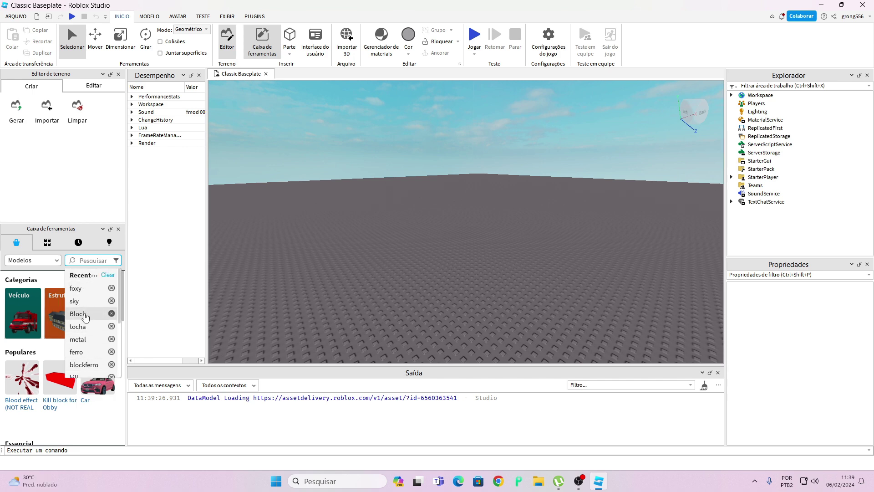
{"action": "left_click", "coordinate": [79, 314]}
{"action": "mouse_move", "coordinate": [35, 320]}
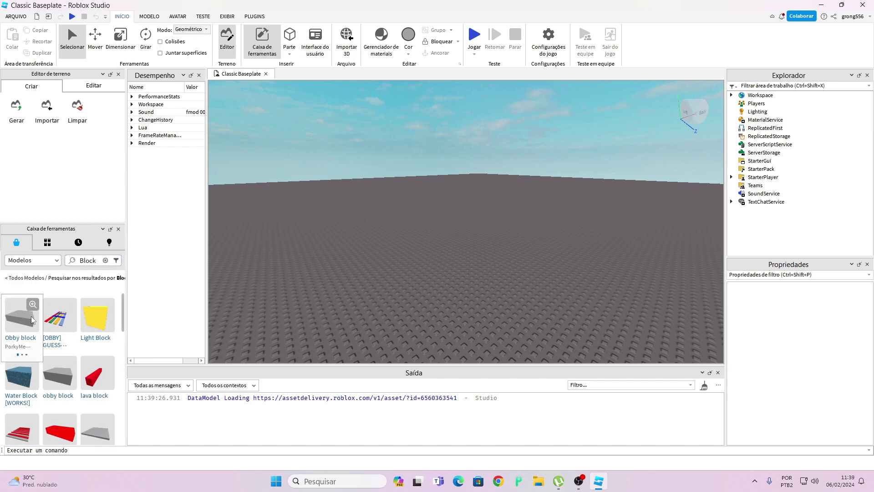
{"action": "left_click_drag", "start_coordinate": [17, 325], "coordinate": [478, 282]}
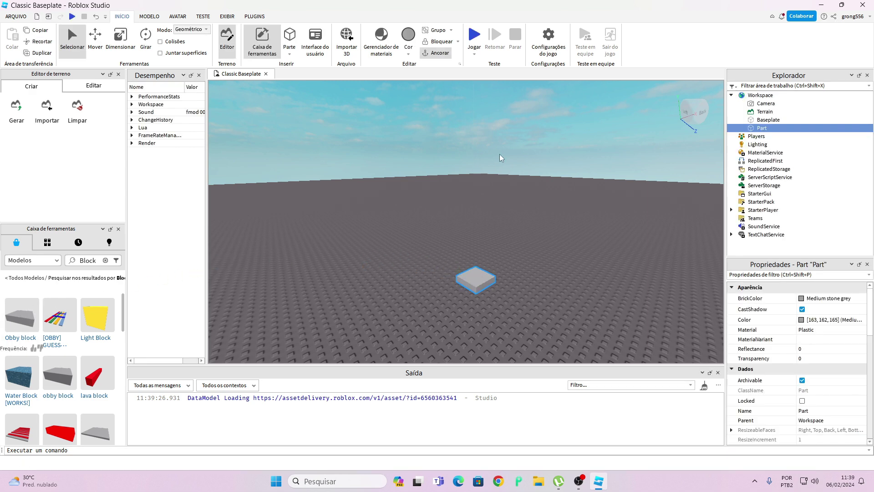
Place a second Obby block on the baseplate near the first one and focus the view on it
{"action": "scroll", "coordinate": [504, 288], "scroll_direction": "down", "scroll_amount": 5}
{"action": "scroll", "coordinate": [501, 287], "scroll_direction": "up", "scroll_amount": 8}
{"action": "scroll", "coordinate": [493, 288], "scroll_direction": "down", "scroll_amount": 8}
{"action": "right_click_drag", "start_coordinate": [524, 289], "coordinate": [526, 286]}
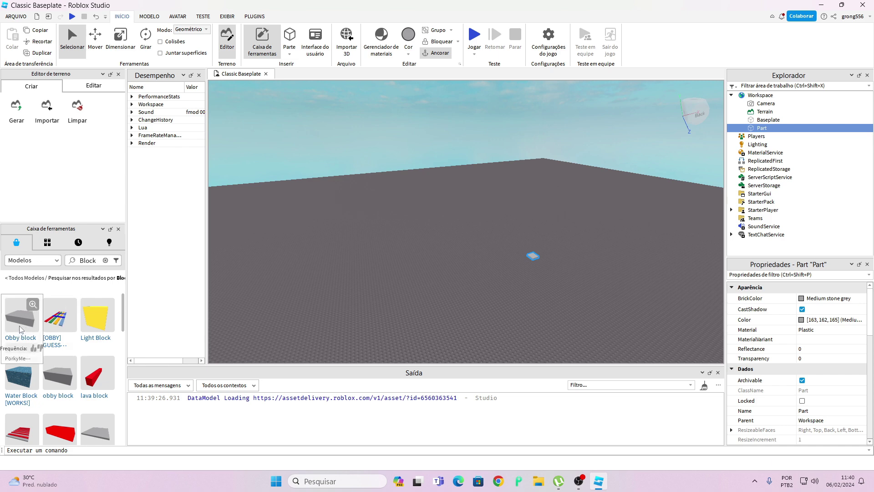
{"action": "left_click_drag", "start_coordinate": [21, 328], "coordinate": [525, 280]}
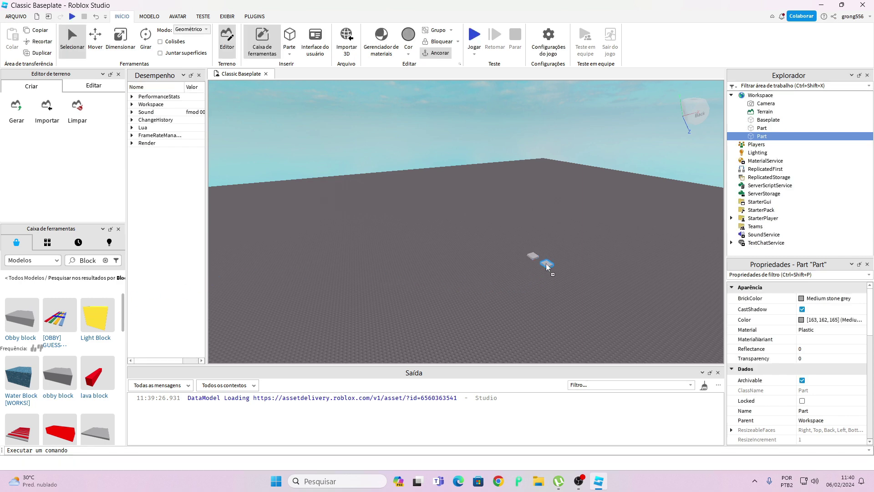
{"action": "key", "text": "f"}
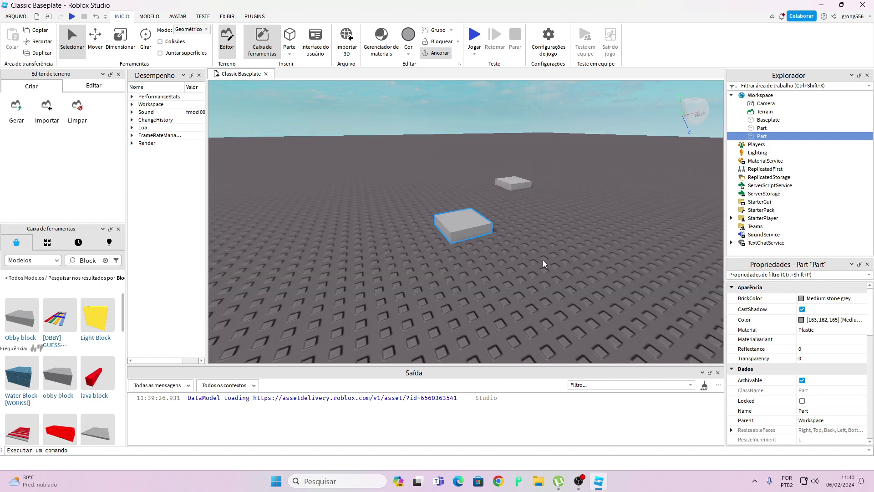
Examine the two blocks on the baseplate from different distances and angles
{"action": "scroll", "coordinate": [556, 257], "scroll_direction": "down", "scroll_amount": 10}
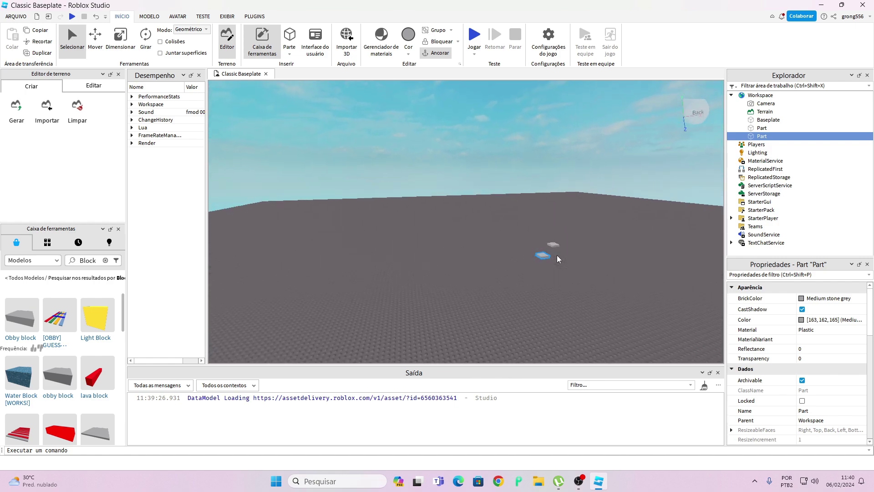
{"action": "scroll", "coordinate": [559, 258], "scroll_direction": "down", "scroll_amount": 3}
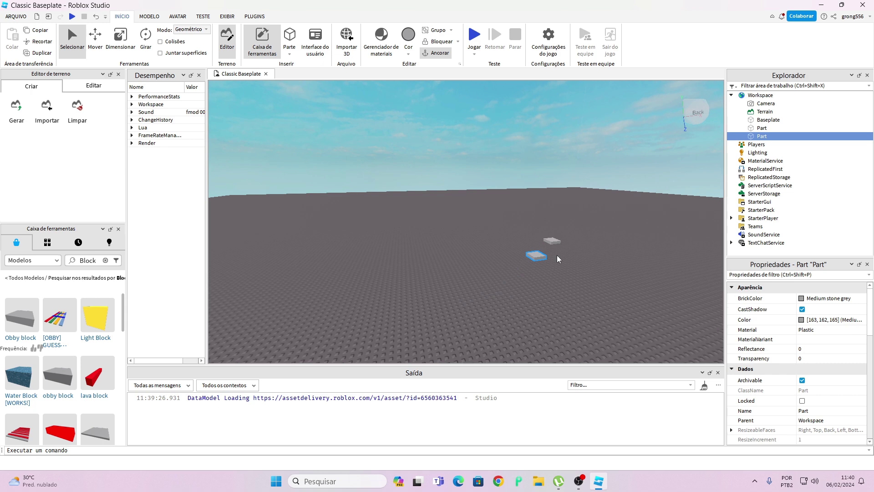
{"action": "key", "text": "a"}
{"action": "key", "text": "s"}
{"action": "key", "text": "d"}
{"action": "key", "text": "w"}
{"action": "key", "text": "a"}
{"action": "key", "text": "s"}
{"action": "key", "text": "a"}
{"action": "key", "text": "d"}
{"action": "key", "text": "w"}
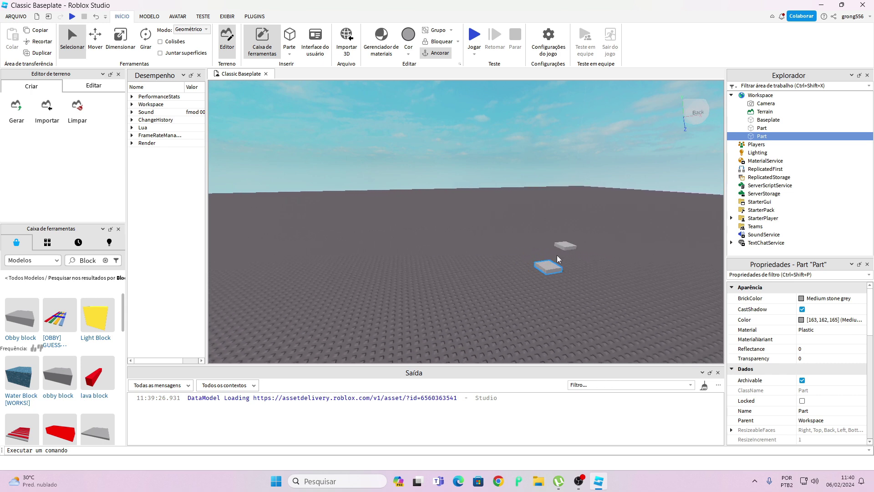
{"action": "key", "text": "d"}
{"action": "right_click_drag", "start_coordinate": [558, 261], "coordinate": [556, 259]}
{"action": "key", "text": "a"}
{"action": "key", "text": "w"}
{"action": "key", "text": "d"}
{"action": "key", "text": "s"}
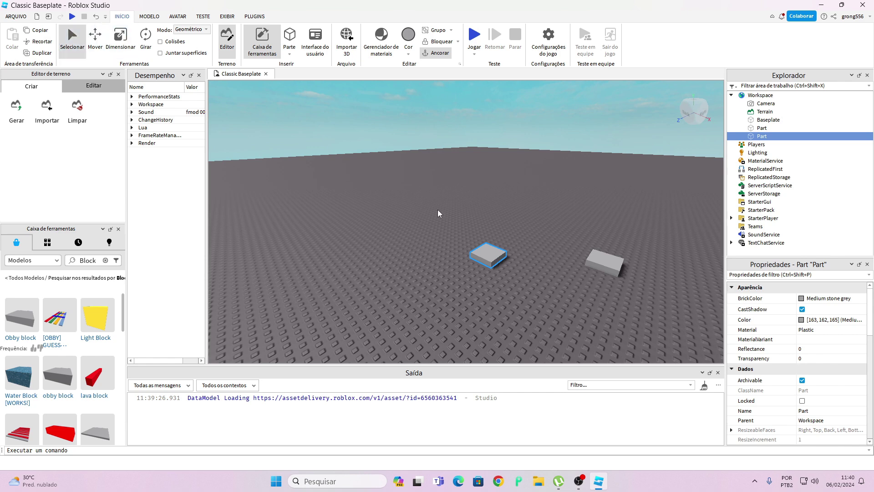
Reposition the second Obby block so that it floats above the baseplate
{"action": "left_click_drag", "start_coordinate": [496, 259], "coordinate": [548, 215]}
{"action": "left_click", "coordinate": [95, 40]}
{"action": "left_click", "coordinate": [478, 271]}
{"action": "left_click", "coordinate": [502, 284]}
Raise the first Obby block above the baseplate with the Move tool
{"action": "left_click", "coordinate": [604, 262]}
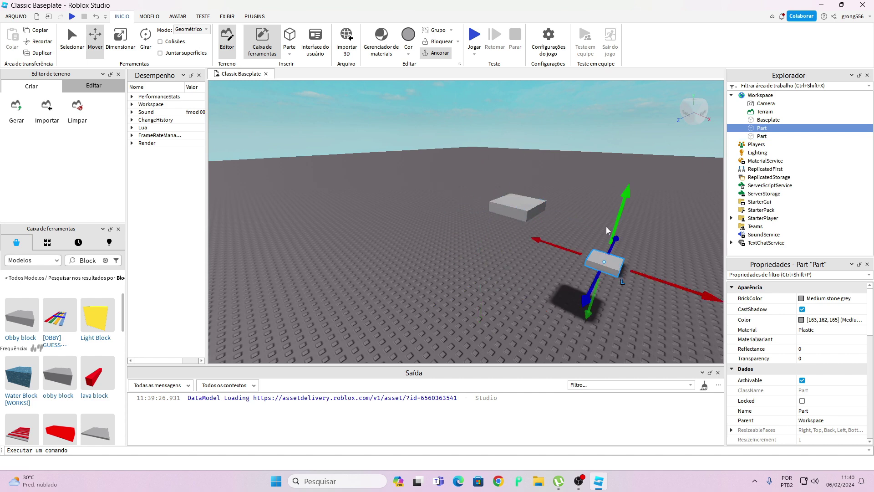
{"action": "left_click_drag", "start_coordinate": [620, 220], "coordinate": [622, 147]}
{"action": "left_click_drag", "start_coordinate": [622, 196], "coordinate": [607, 237]}
{"action": "key", "text": "a"}
{"action": "right_click_drag", "start_coordinate": [607, 237], "coordinate": [598, 214]}
{"action": "left_click_drag", "start_coordinate": [627, 176], "coordinate": [630, 153]}
Scale the first Obby block up in width and length to form a large slab
{"action": "left_click", "coordinate": [120, 39]}
{"action": "right_click_drag", "start_coordinate": [489, 139], "coordinate": [488, 136]}
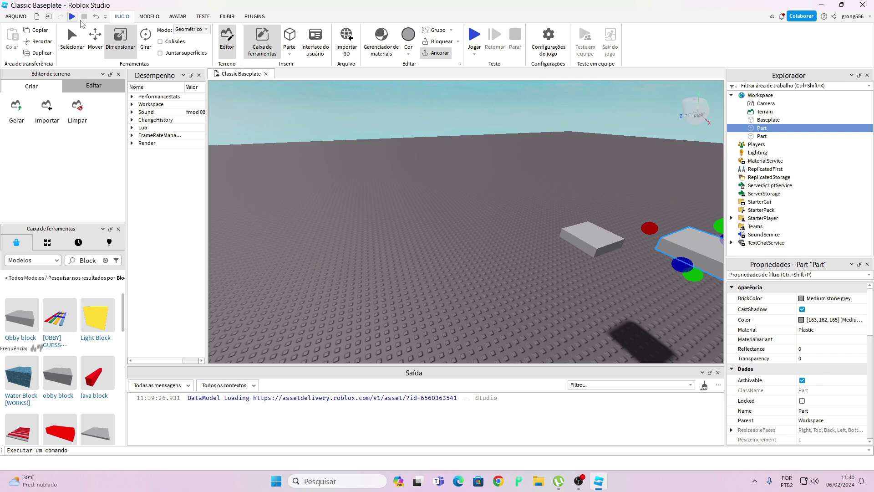
{"action": "left_click", "coordinate": [121, 36]}
{"action": "scroll", "coordinate": [555, 186], "scroll_direction": "down", "scroll_amount": 2}
{"action": "right_click_drag", "start_coordinate": [554, 186], "coordinate": [558, 187]}
{"action": "left_click_drag", "start_coordinate": [602, 215], "coordinate": [562, 240]}
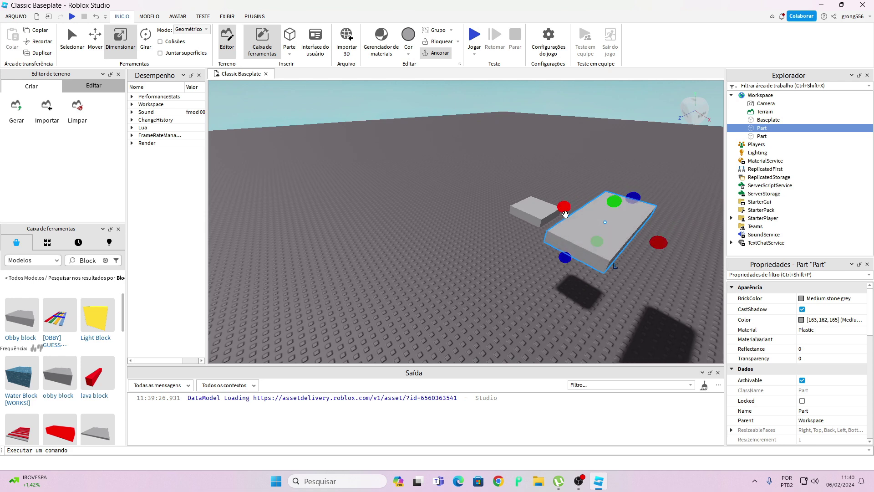
{"action": "left_click_drag", "start_coordinate": [564, 210], "coordinate": [543, 202]}
{"action": "left_click_drag", "start_coordinate": [626, 194], "coordinate": [653, 189]}
{"action": "left_click_drag", "start_coordinate": [676, 230], "coordinate": [707, 242]}
Increase the height of the enlarged slab to turn it into a bulky block
{"action": "scroll", "coordinate": [538, 211], "scroll_direction": "down", "scroll_amount": 2}
{"action": "right_click_drag", "start_coordinate": [538, 211], "coordinate": [538, 207]}
{"action": "left_click_drag", "start_coordinate": [582, 179], "coordinate": [568, 235]}
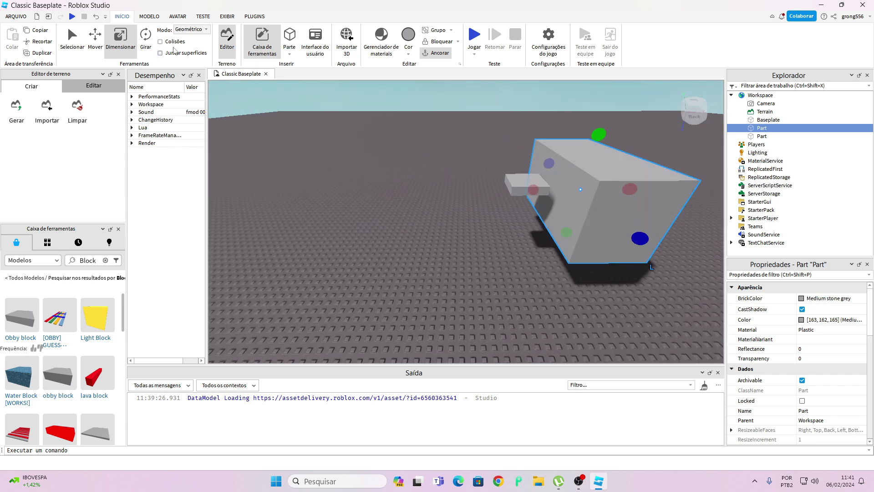
Try to rotate the enlarged block with the Rotate tool
{"action": "left_click", "coordinate": [145, 36]}
{"action": "left_click_drag", "start_coordinate": [557, 207], "coordinate": [571, 178]}
{"action": "right_click_drag", "start_coordinate": [572, 178], "coordinate": [571, 178]}
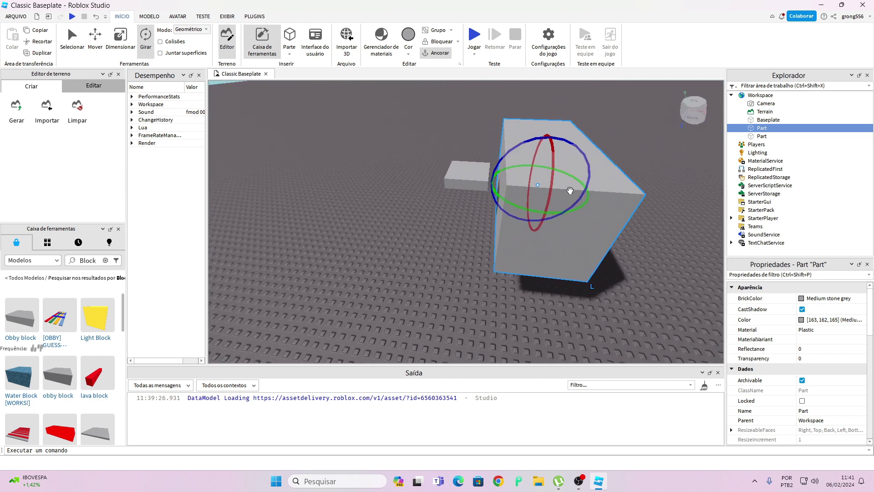
{"action": "left_click_drag", "start_coordinate": [535, 220], "coordinate": [553, 162]}
{"action": "left_click_drag", "start_coordinate": [520, 208], "coordinate": [545, 163]}
Set the rotation increment to 45°, turn rotation snapping off and rotate the enlarged block around its vertical axis
{"action": "left_click", "coordinate": [149, 17]}
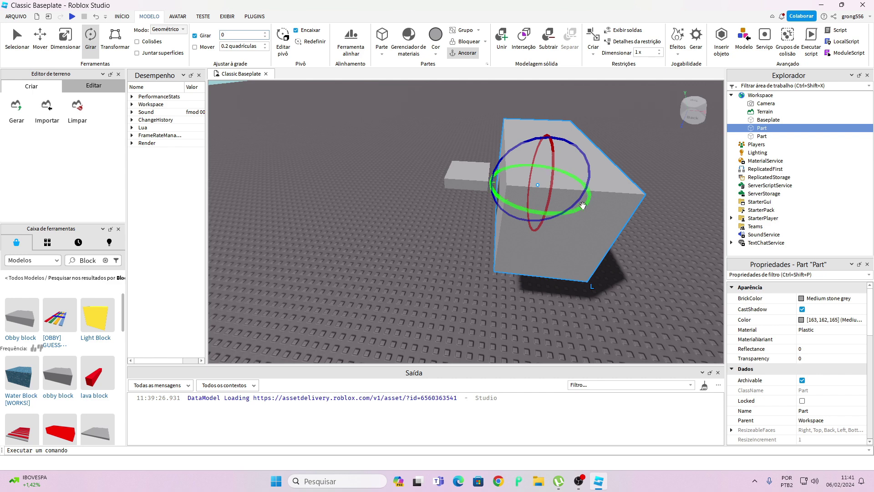
{"action": "left_click_drag", "start_coordinate": [579, 209], "coordinate": [538, 190]}
{"action": "right_click_drag", "start_coordinate": [537, 129], "coordinate": [537, 129]}
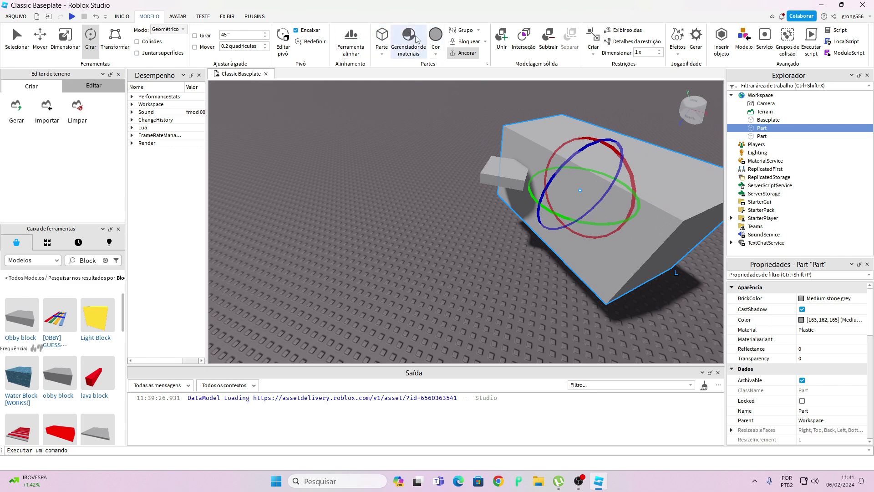
Try the colors Cyan, Really blue and Dark indigo on the enlarged block
{"action": "right_click_drag", "start_coordinate": [546, 176], "coordinate": [546, 177]}
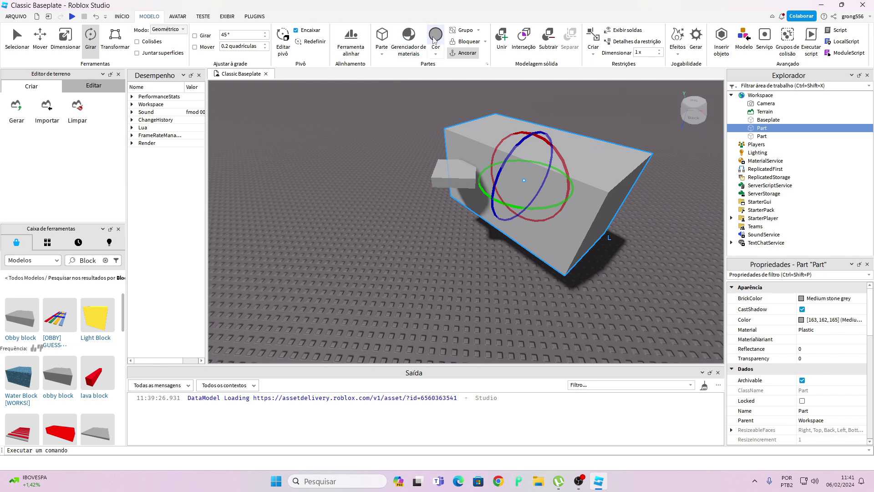
{"action": "left_click", "coordinate": [436, 55]}
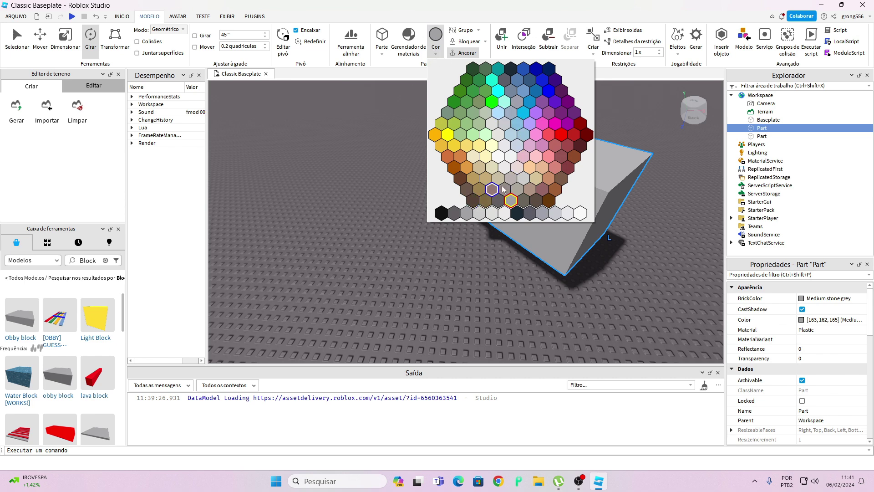
{"action": "left_click", "coordinate": [524, 106]}
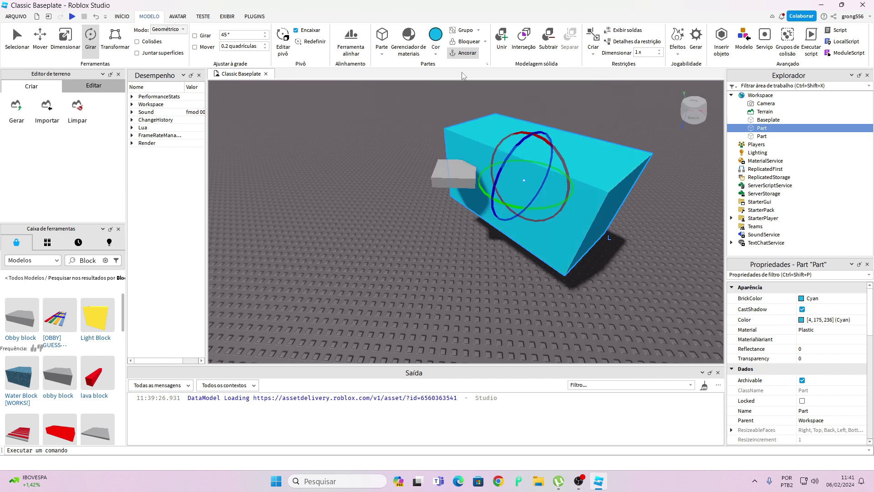
{"action": "left_click", "coordinate": [436, 53]}
{"action": "left_click", "coordinate": [527, 92]}
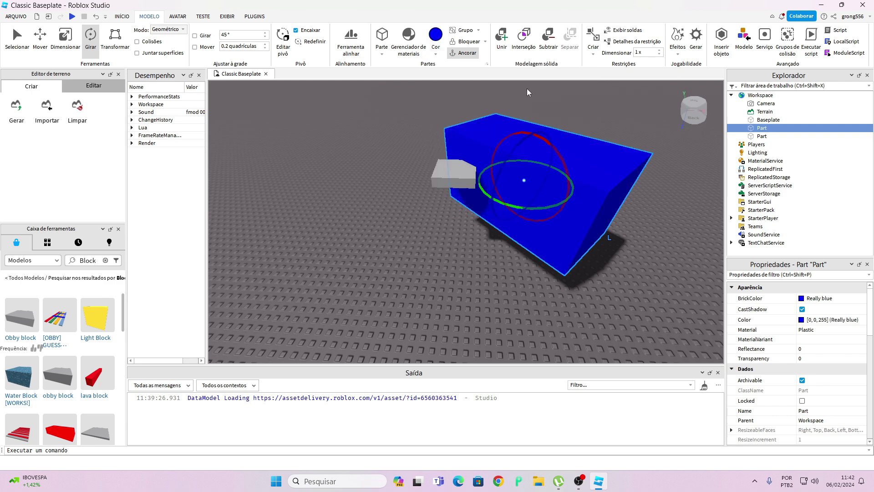
{"action": "left_click", "coordinate": [435, 54]}
{"action": "left_click", "coordinate": [555, 101]}
Color the enlarged block Lime green
{"action": "left_click", "coordinate": [435, 53]}
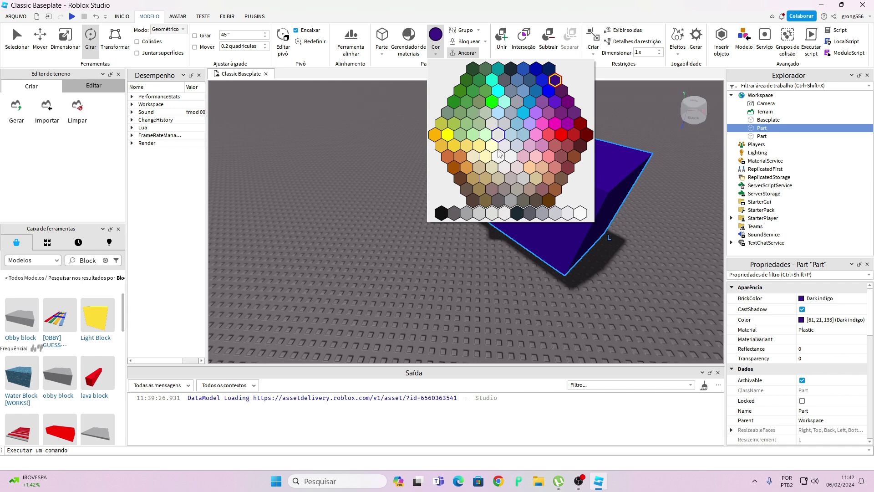
{"action": "left_click", "coordinate": [492, 101]}
{"action": "right_click_drag", "start_coordinate": [540, 169], "coordinate": [413, 77]}
{"action": "key", "text": "d"}
{"action": "key", "text": "w"}
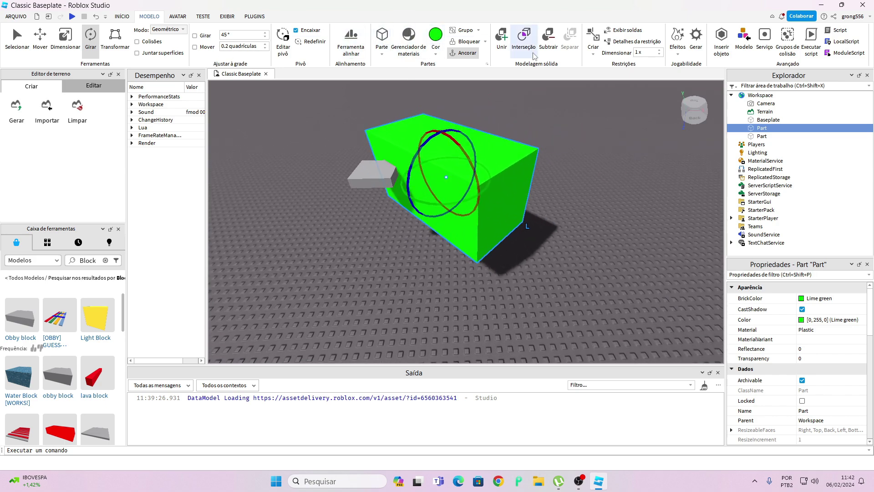
Insert a spawn location on the baseplate in front of the large green block
{"action": "right_click_drag", "start_coordinate": [604, 112], "coordinate": [604, 112]}
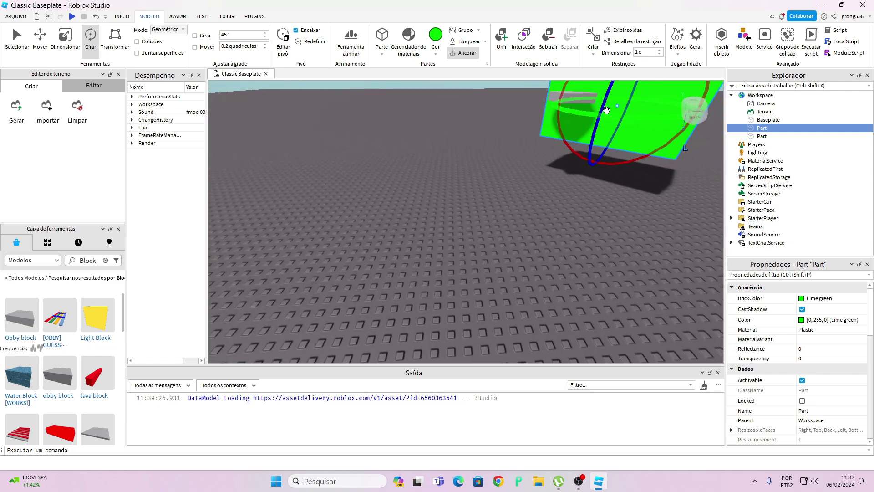
{"action": "left_click", "coordinate": [696, 39]}
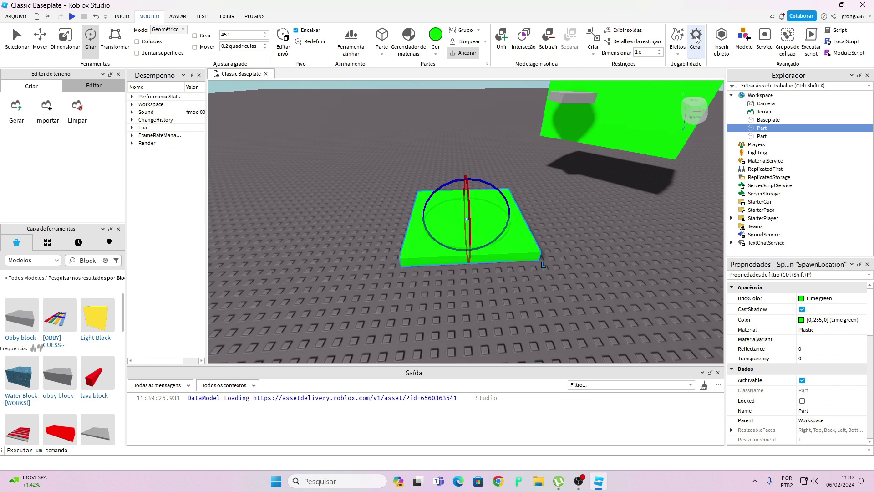
{"action": "right_click_drag", "start_coordinate": [503, 175], "coordinate": [478, 179]}
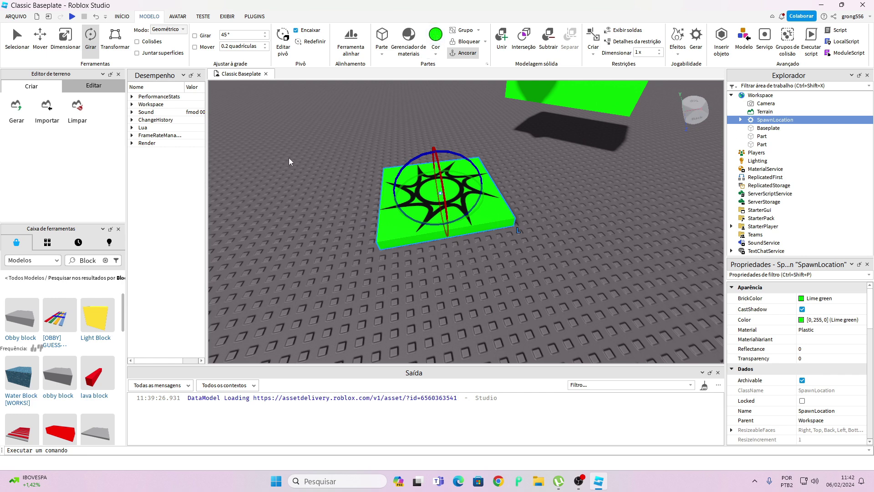
Move the spawn location sideways along its red axis, away from the large green block
{"action": "right_click_drag", "start_coordinate": [562, 195], "coordinate": [521, 181]}
{"action": "left_click", "coordinate": [40, 36]}
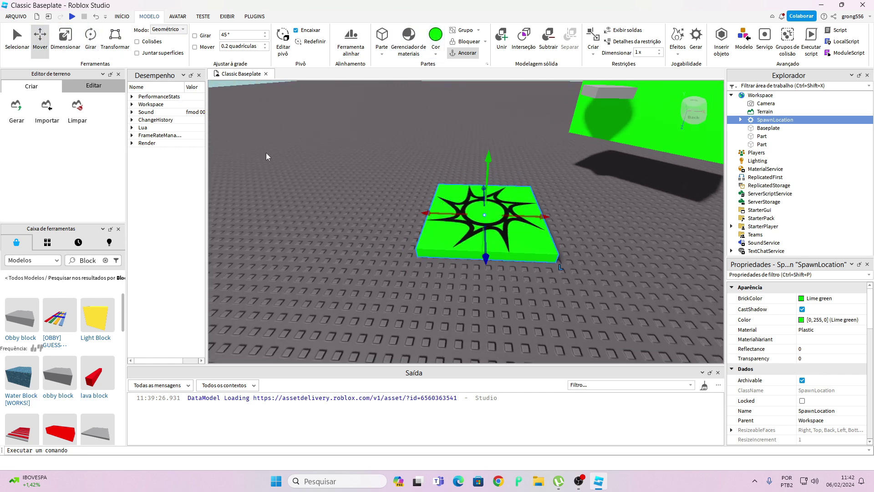
{"action": "left_click_drag", "start_coordinate": [447, 217], "coordinate": [312, 210]}
Move the small floating grey block from the large green block toward the spawn location
{"action": "right_click_drag", "start_coordinate": [452, 217], "coordinate": [462, 197]}
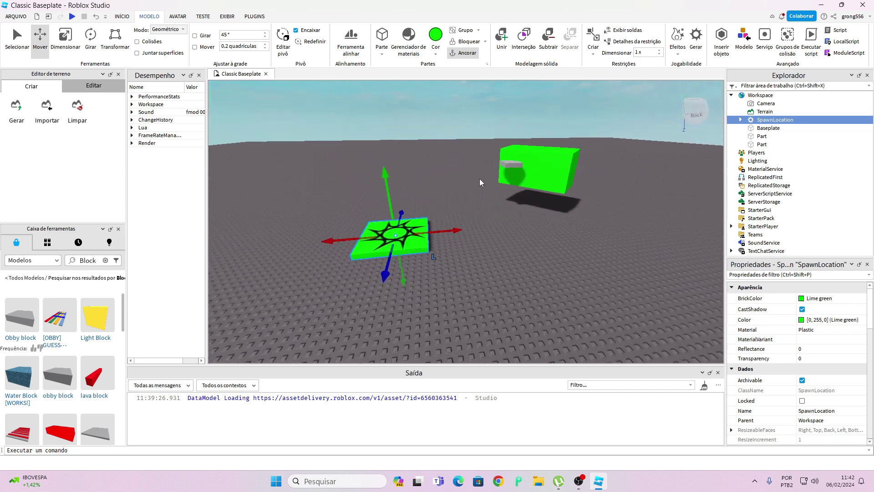
{"action": "left_click", "coordinate": [508, 172]}
{"action": "left_click_drag", "start_coordinate": [508, 172], "coordinate": [406, 221]}
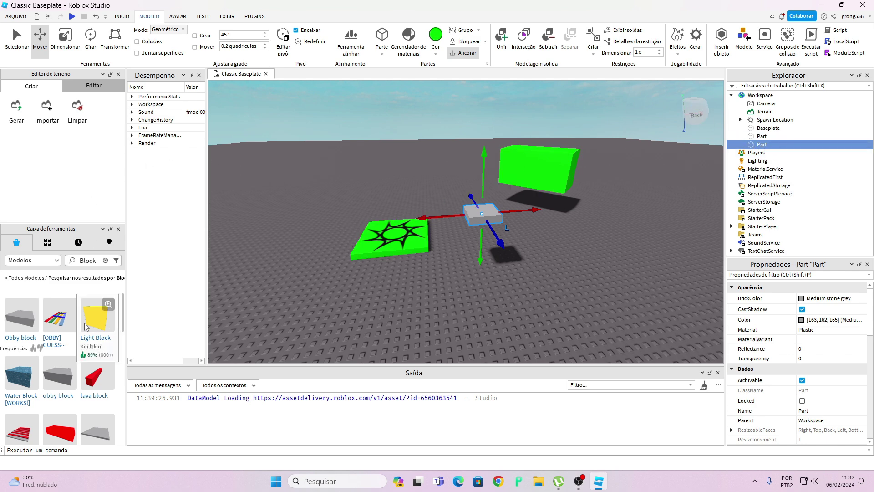
Place a third Obby block on the baseplate in front of the spawn location
{"action": "left_click_drag", "start_coordinate": [16, 329], "coordinate": [436, 246]}
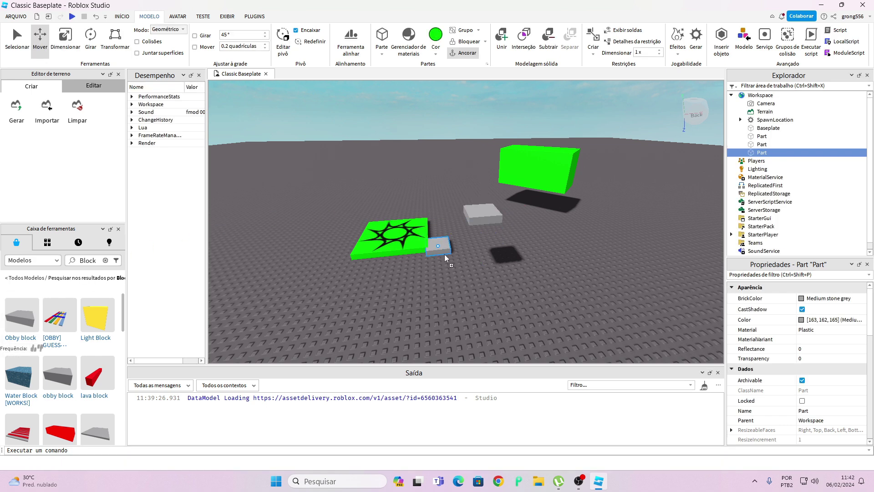
{"action": "left_click_drag", "start_coordinate": [472, 304], "coordinate": [472, 304]}
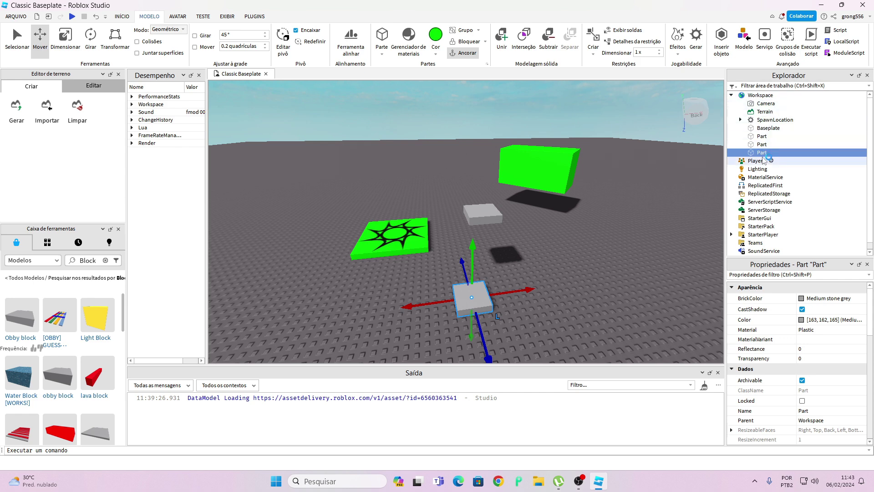
Check which block each Part entry in the Workspace hierarchy represents by selecting them one after another
{"action": "left_click", "coordinate": [762, 144]}
{"action": "key", "text": "Up"}
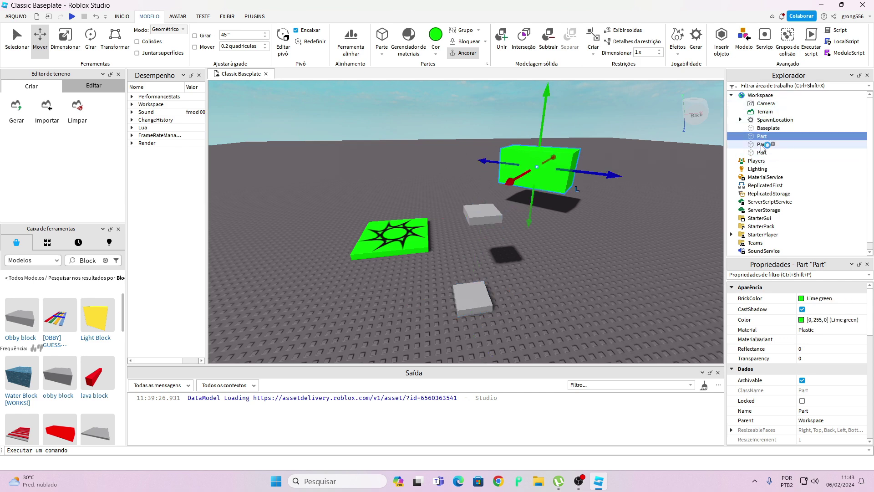
{"action": "left_click", "coordinate": [761, 145]}
{"action": "left_click", "coordinate": [762, 152]}
{"action": "left_click", "coordinate": [761, 145]}
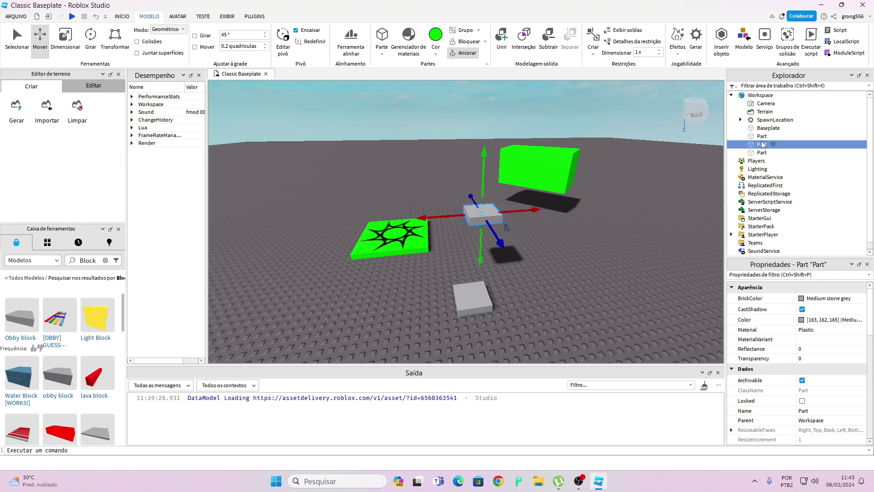
Select the large green block in the Workspace hierarchy and look through its appearance, data and transform properties
{"action": "left_click", "coordinate": [762, 139]}
{"action": "left_click", "coordinate": [762, 129]}
{"action": "left_click", "coordinate": [762, 136]}
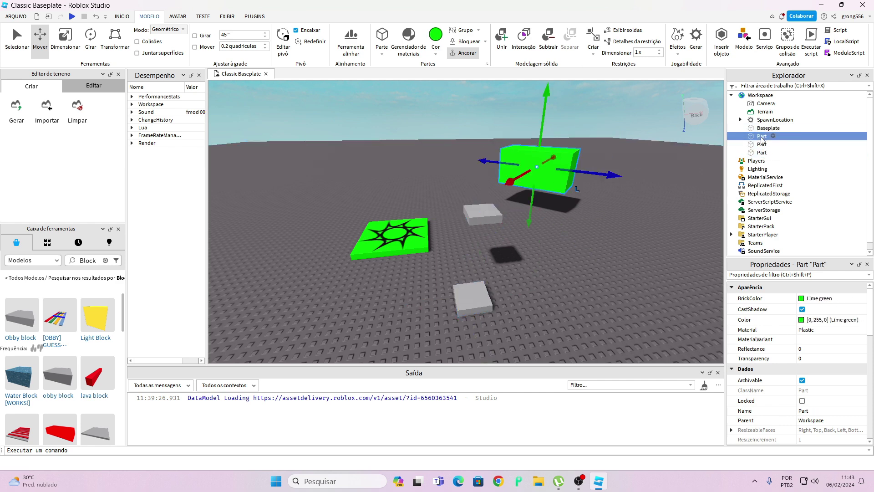
{"action": "key", "text": "Down"}
{"action": "key", "text": "Up"}
{"action": "key", "text": "Up"}
{"action": "key", "text": "Down"}
{"action": "scroll", "coordinate": [574, 176], "scroll_direction": "up", "scroll_amount": 3}
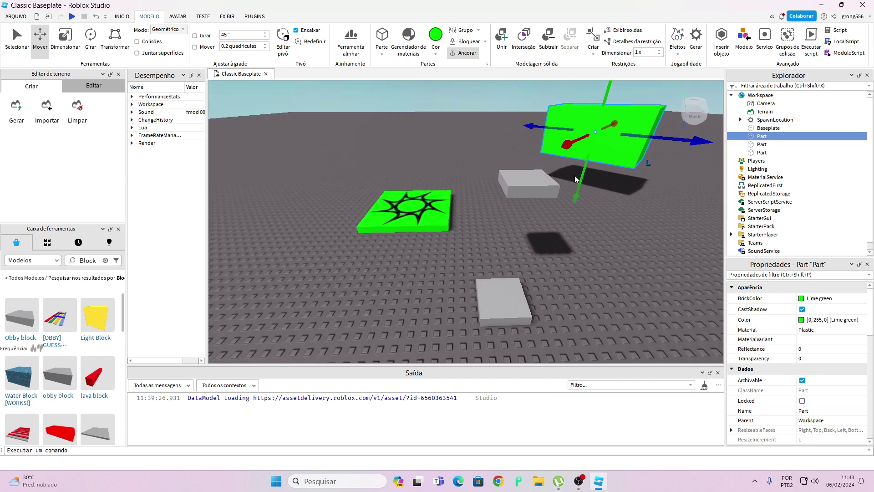
{"action": "scroll", "coordinate": [574, 175], "scroll_direction": "down", "scroll_amount": 2}
{"action": "key", "text": "d"}
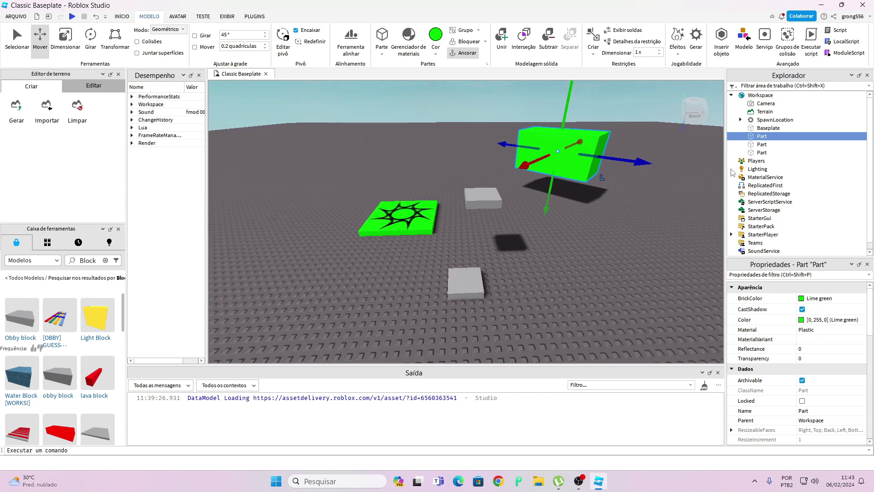
{"action": "right_click_drag", "start_coordinate": [533, 188], "coordinate": [534, 188]}
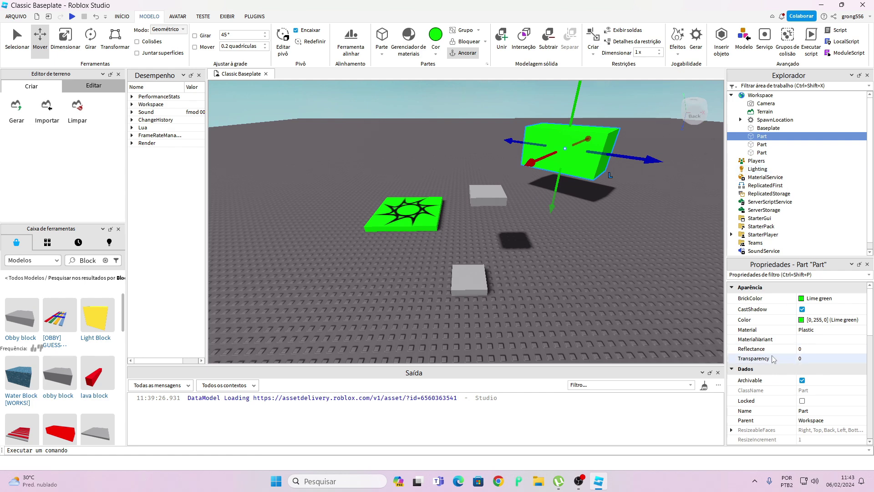
{"action": "scroll", "coordinate": [773, 364], "scroll_direction": "down", "scroll_amount": 5}
{"action": "scroll", "coordinate": [772, 364], "scroll_direction": "up", "scroll_amount": 5}
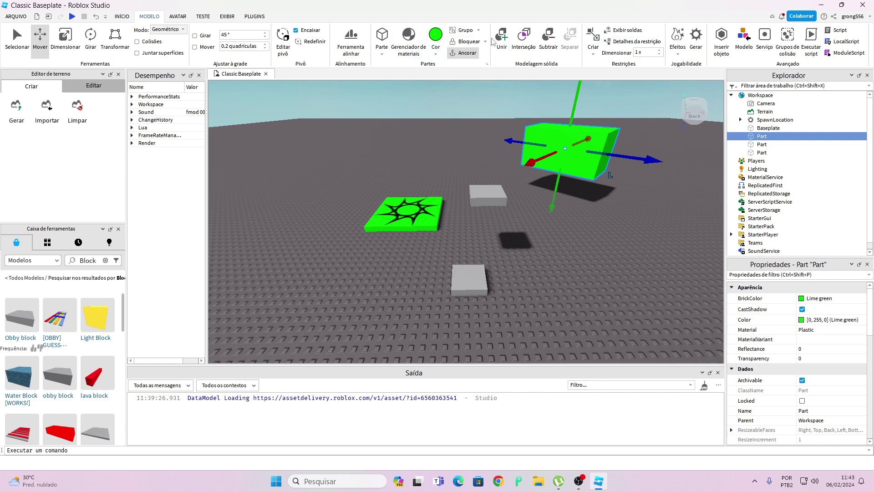
Turn off the Anchored property of the small grey block floating beside the spawn location
{"action": "left_click", "coordinate": [461, 54]}
{"action": "left_click", "coordinate": [476, 56]}
{"action": "left_click", "coordinate": [487, 195]}
{"action": "scroll", "coordinate": [795, 324], "scroll_direction": "down", "scroll_amount": 4}
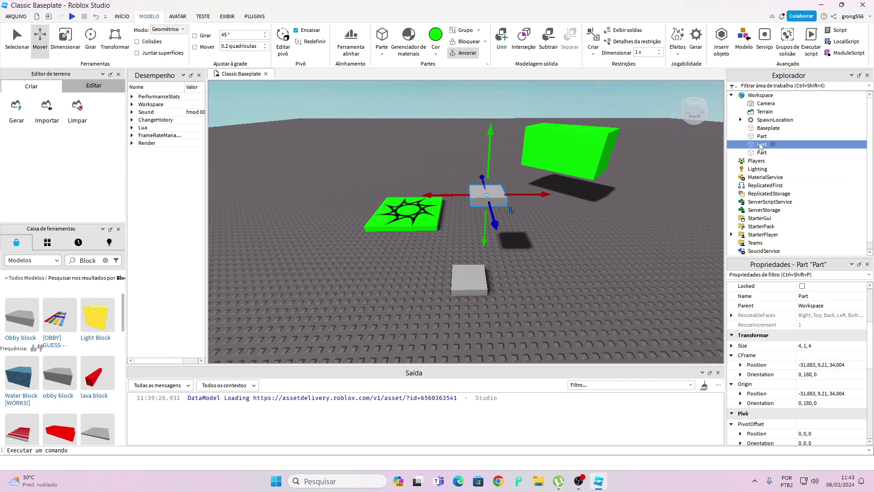
{"action": "scroll", "coordinate": [777, 384], "scroll_direction": "down", "scroll_amount": 1}
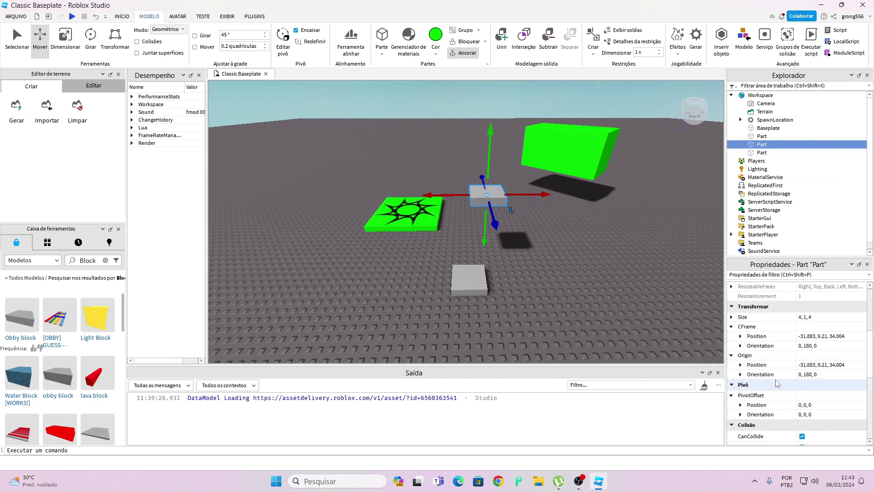
{"action": "scroll", "coordinate": [777, 383], "scroll_direction": "down", "scroll_amount": 1}
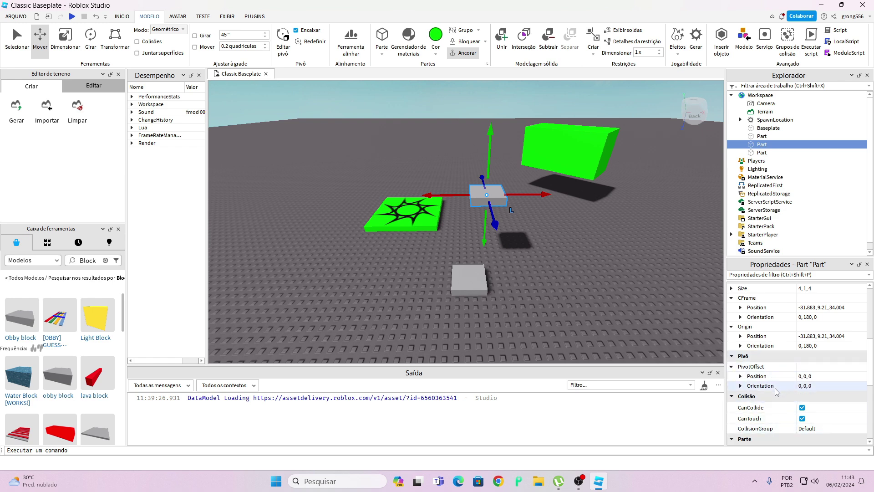
{"action": "scroll", "coordinate": [774, 387], "scroll_direction": "down", "scroll_amount": 2}
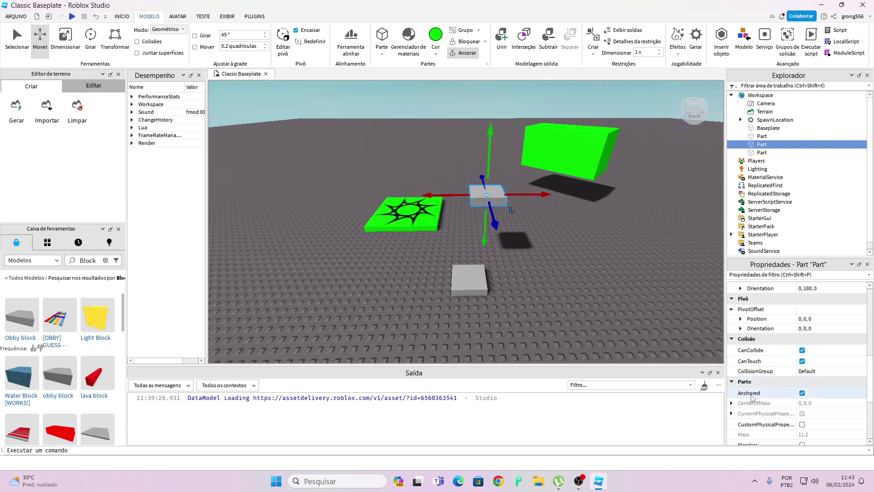
{"action": "left_click", "coordinate": [801, 393]}
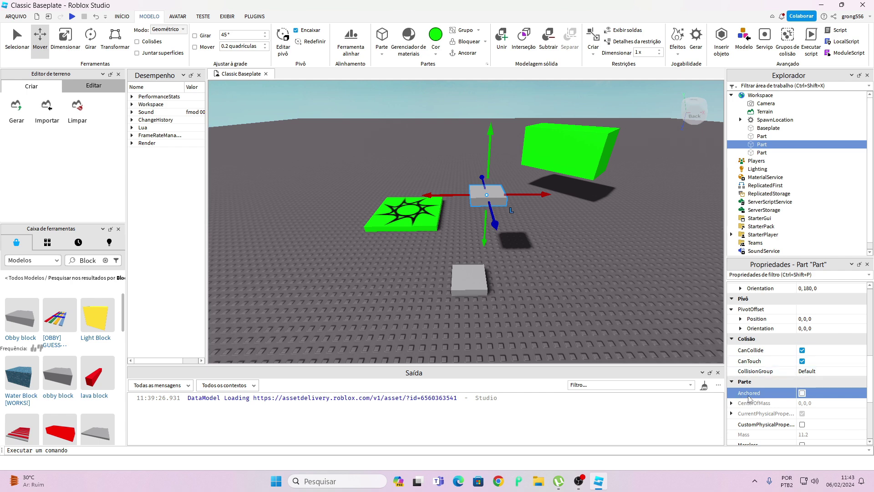
{"action": "left_click", "coordinate": [546, 254]}
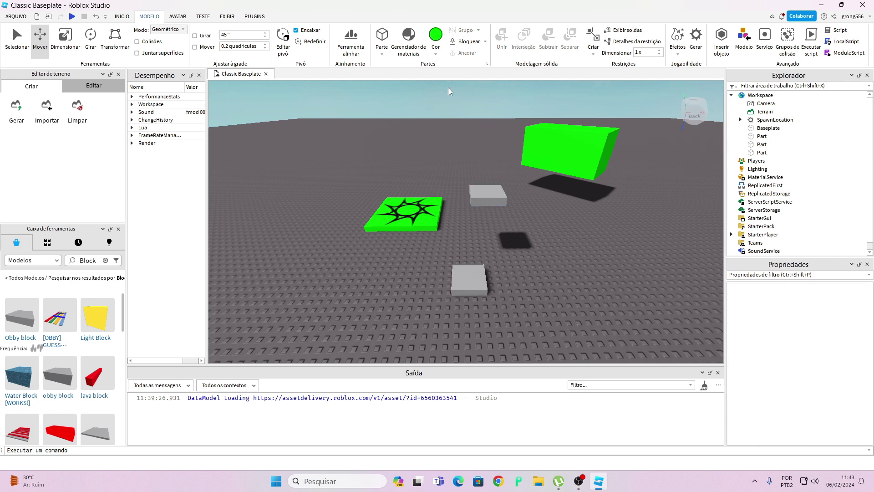
Start a play test of the place and turn the avatar's view toward the blocks
{"action": "left_click", "coordinate": [71, 16]}
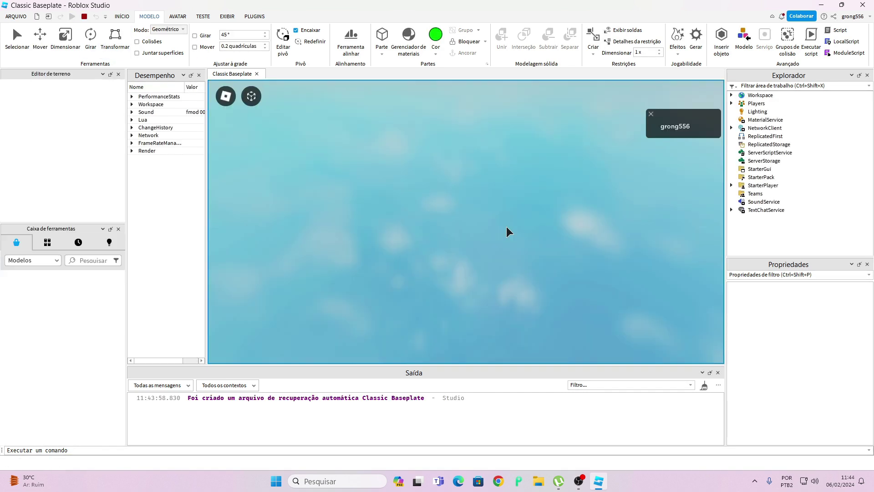
{"action": "right_click_drag", "start_coordinate": [537, 254], "coordinate": [542, 215]}
{"action": "key", "text": "w"}
{"action": "key", "text": "s"}
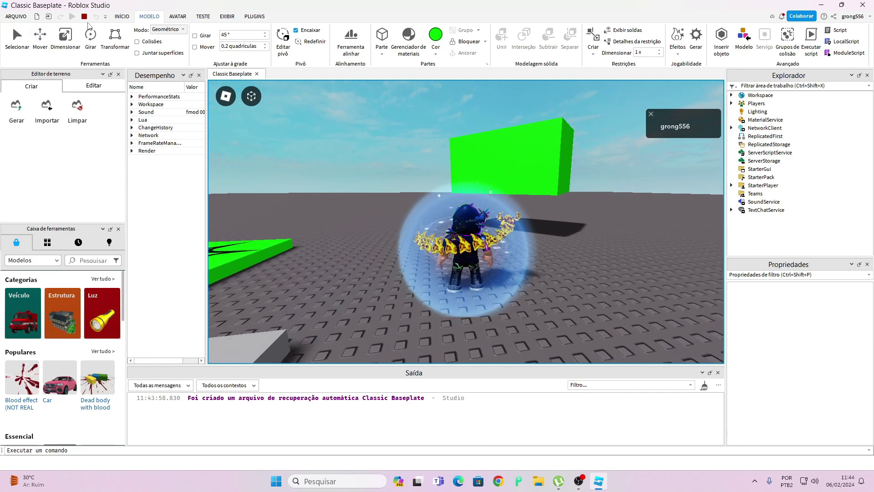
Walk and jump the avatar around the two grey blocks to test the unanchored one, and end the play test
{"action": "right_click_drag", "start_coordinate": [551, 219], "coordinate": [600, 221]}
{"action": "key", "text": "a"}
{"action": "key", "text": "w"}
{"action": "key", "text": "s"}
{"action": "key", "text": "w"}
{"action": "key", "text": "space"}
{"action": "key", "text": "s"}
{"action": "key", "text": "w"}
{"action": "key", "text": "space"}
{"action": "key", "text": "s"}
{"action": "key", "text": "w"}
{"action": "key", "text": "s"}
{"action": "key", "text": "w"}
{"action": "key", "text": "space"}
{"action": "key", "text": "s"}
{"action": "key", "text": "s"}
{"action": "key", "text": "d"}
{"action": "key", "text": "w"}
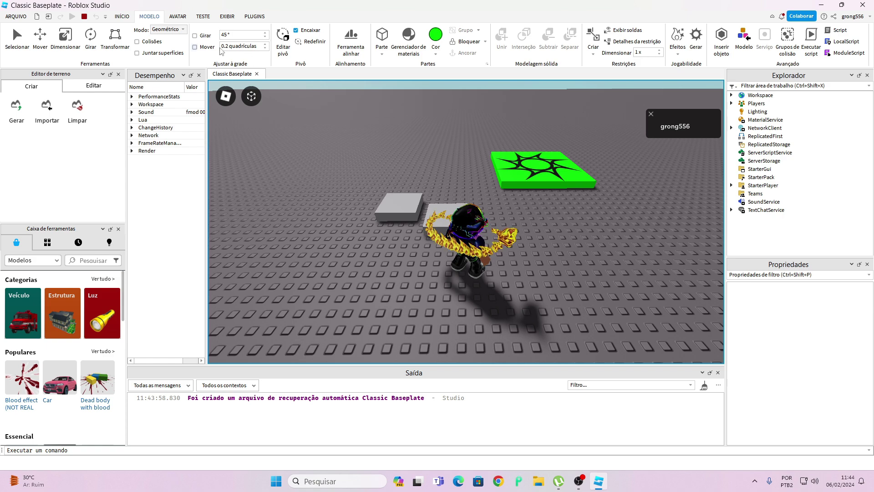
{"action": "right_click_drag", "start_coordinate": [595, 143], "coordinate": [595, 143]}
{"action": "key", "text": "a"}
{"action": "right_click_drag", "start_coordinate": [582, 203], "coordinate": [583, 203]}
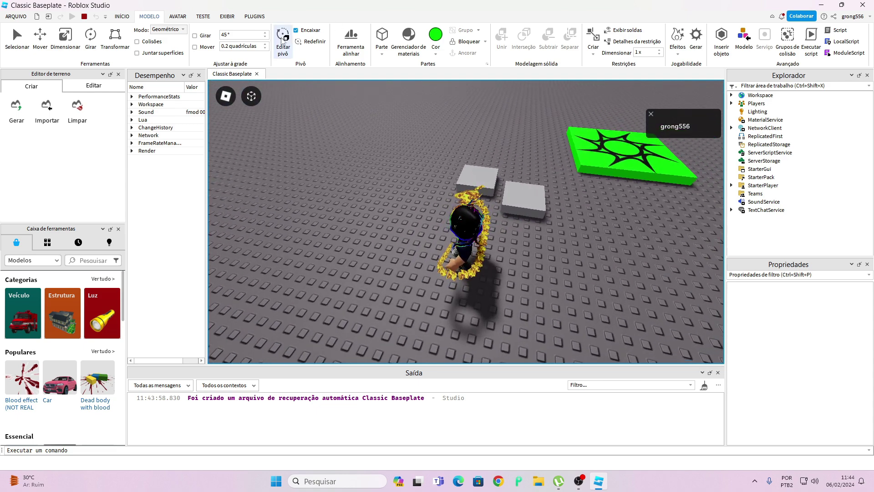
{"action": "left_click", "coordinate": [84, 17]}
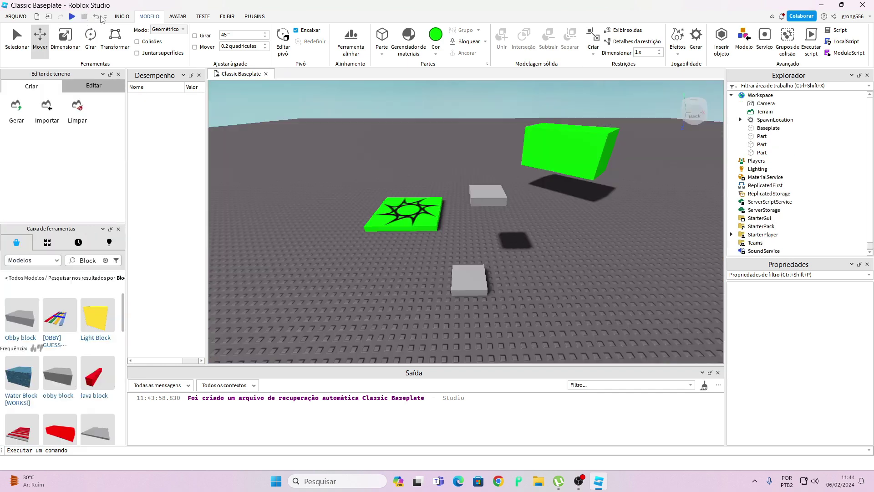
Turn the Anchored property back on for the floating grey block beside the spawn location
{"action": "scroll", "coordinate": [580, 239], "scroll_direction": "down", "scroll_amount": 3}
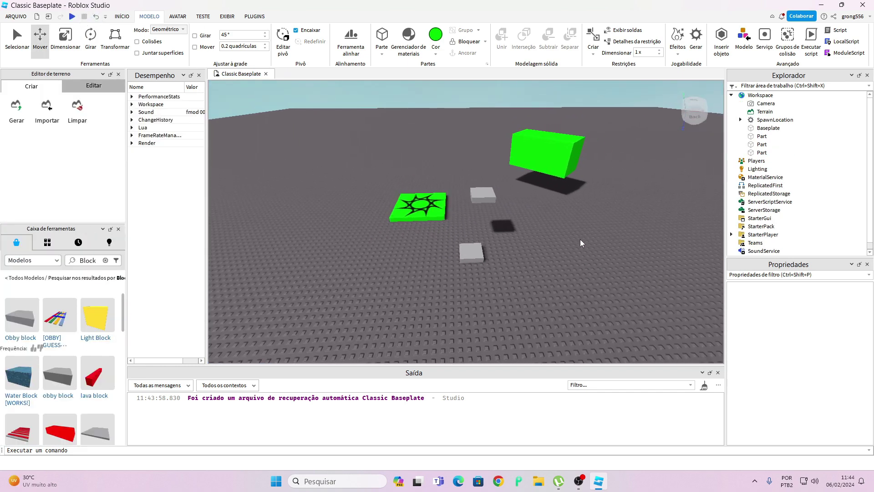
{"action": "scroll", "coordinate": [580, 239], "scroll_direction": "up", "scroll_amount": 6}
{"action": "scroll", "coordinate": [580, 239], "scroll_direction": "down", "scroll_amount": 4}
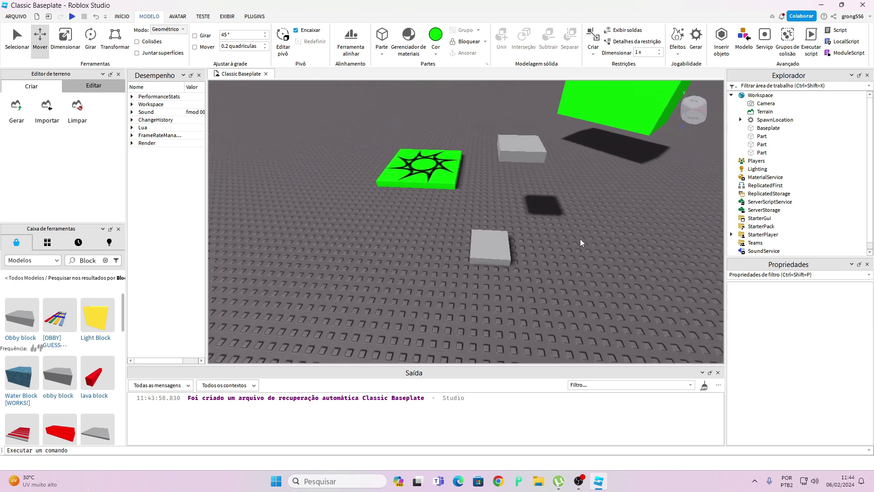
{"action": "right_click_drag", "start_coordinate": [580, 239], "coordinate": [597, 223]}
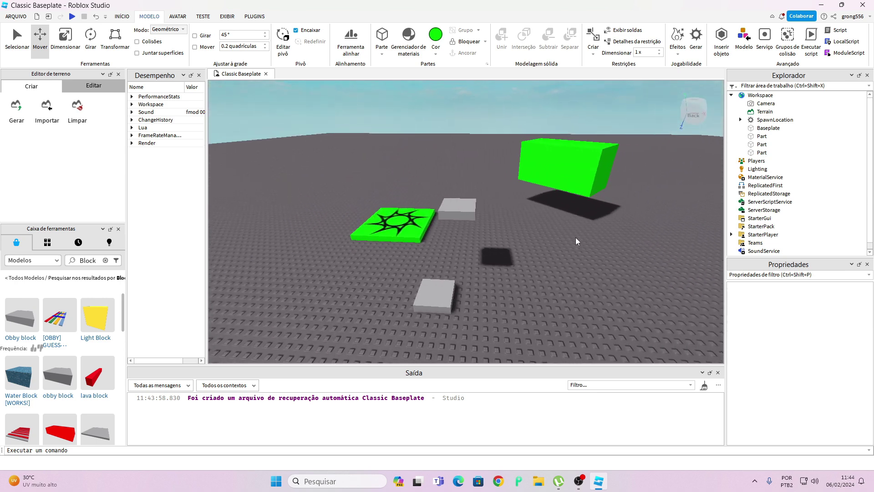
{"action": "left_click", "coordinate": [461, 209]}
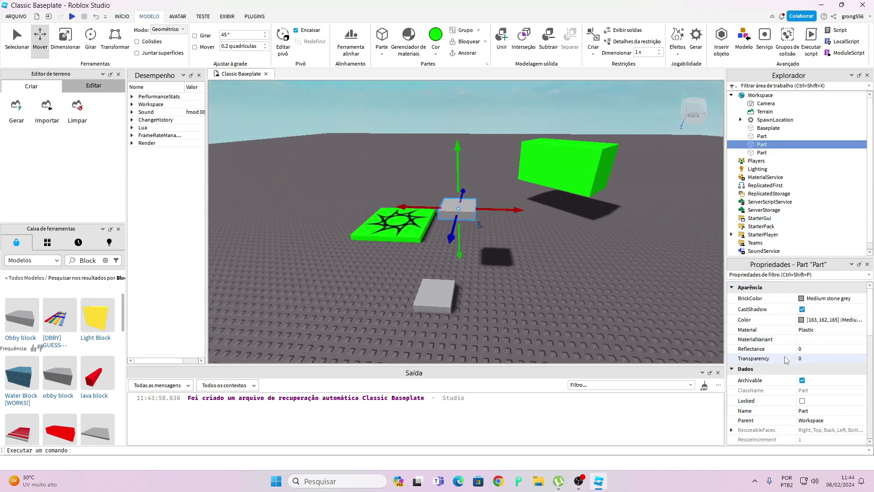
{"action": "scroll", "coordinate": [785, 372], "scroll_direction": "down", "scroll_amount": 2}
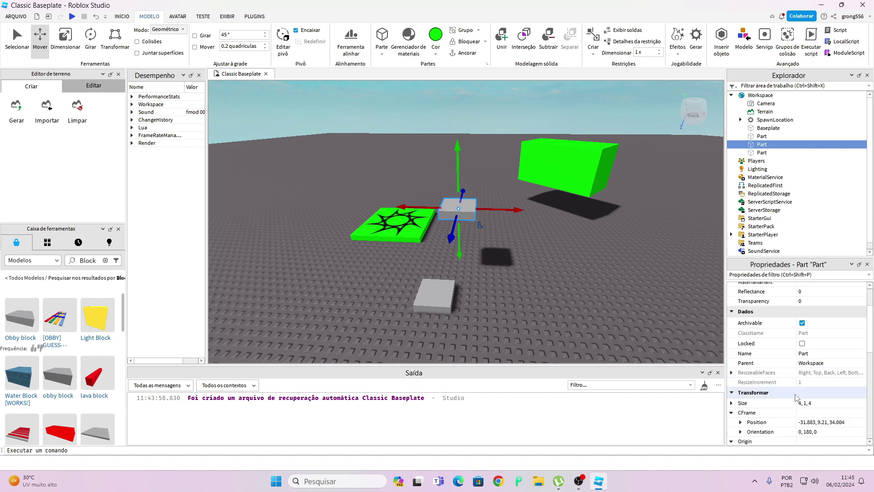
{"action": "scroll", "coordinate": [795, 397], "scroll_direction": "down", "scroll_amount": 3}
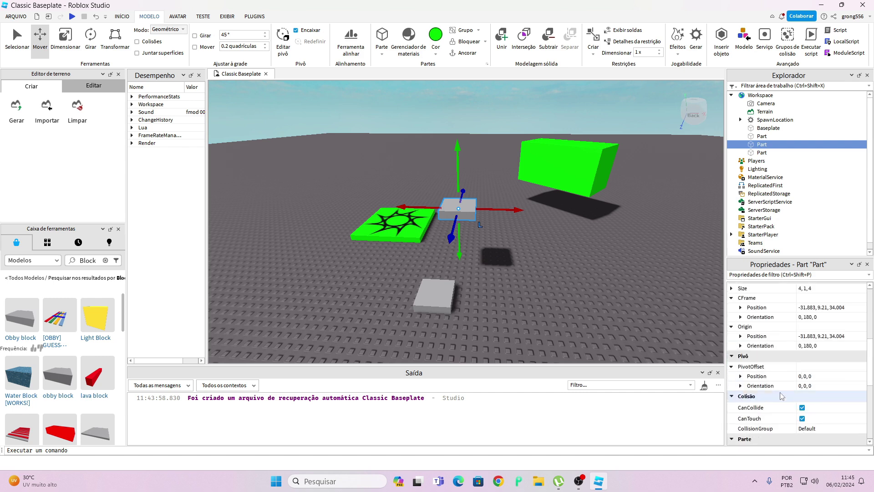
{"action": "scroll", "coordinate": [780, 392], "scroll_direction": "down", "scroll_amount": 2}
{"action": "left_click", "coordinate": [802, 394]}
Raise the grey block in front of the spawn location along its green axis so it floats above the baseplate
{"action": "left_click", "coordinate": [425, 294]}
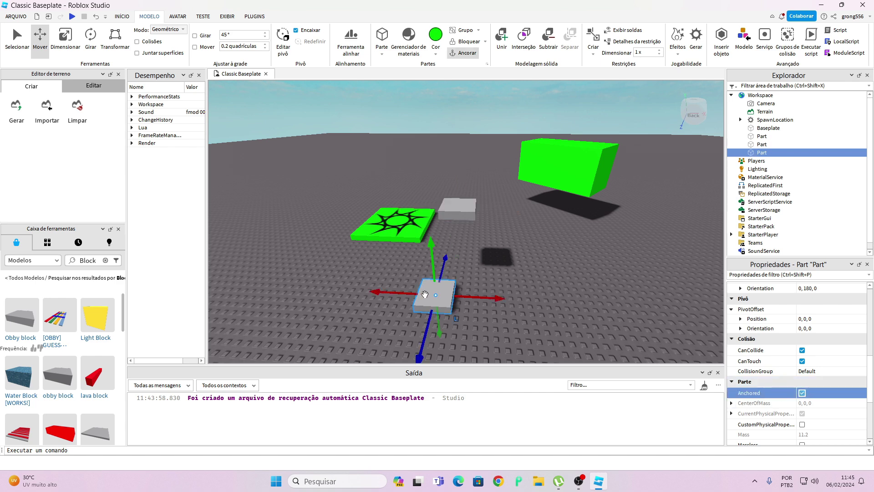
{"action": "left_click_drag", "start_coordinate": [432, 255], "coordinate": [428, 208]}
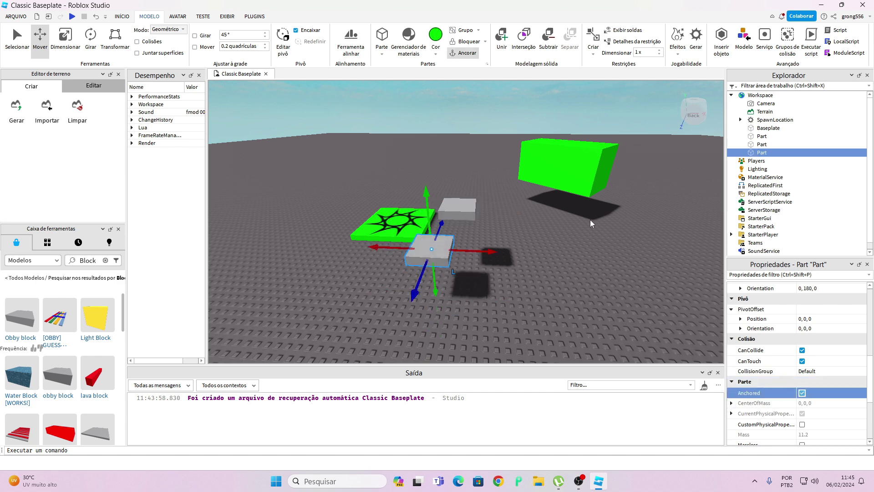
{"action": "right_click_drag", "start_coordinate": [629, 285], "coordinate": [588, 274]}
{"action": "scroll", "coordinate": [711, 261], "scroll_direction": "up", "scroll_amount": 3}
{"action": "key", "text": "a"}
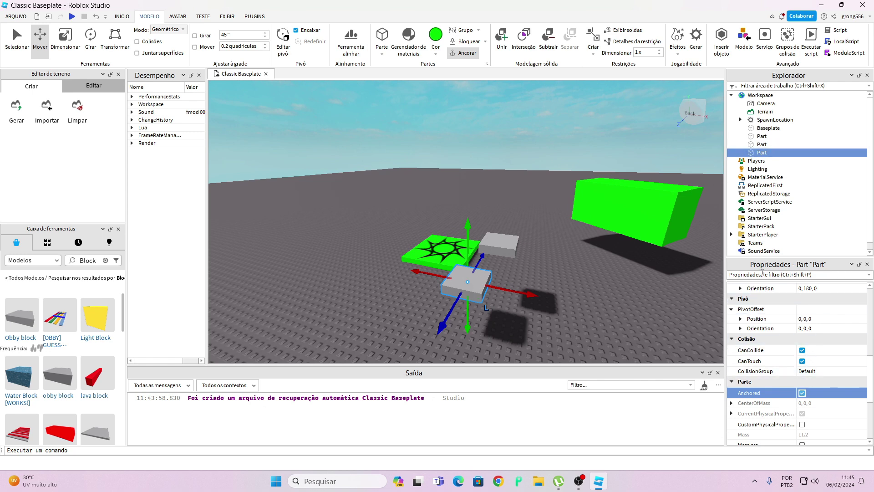
Set the material of the raised grey block in front of the spawn location to Wood
{"action": "scroll", "coordinate": [789, 337], "scroll_direction": "up", "scroll_amount": 5}
{"action": "scroll", "coordinate": [792, 334], "scroll_direction": "up", "scroll_amount": 2}
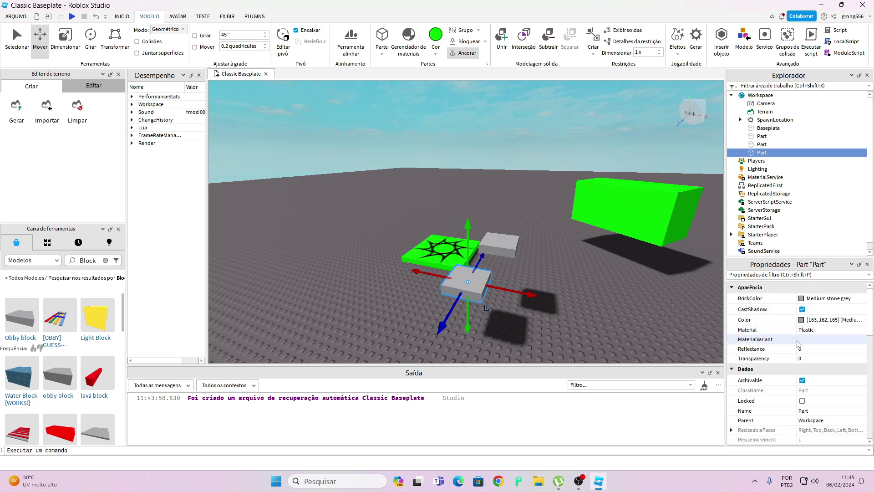
{"action": "left_click", "coordinate": [809, 330]}
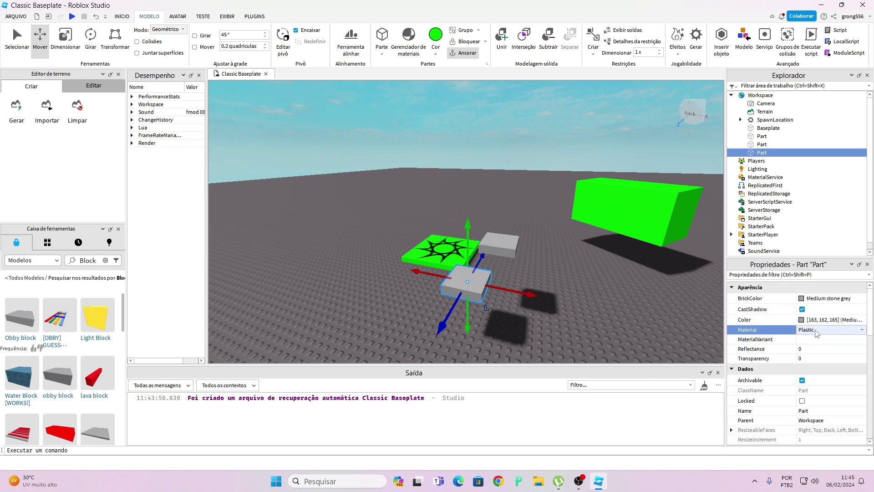
{"action": "left_click", "coordinate": [816, 331]}
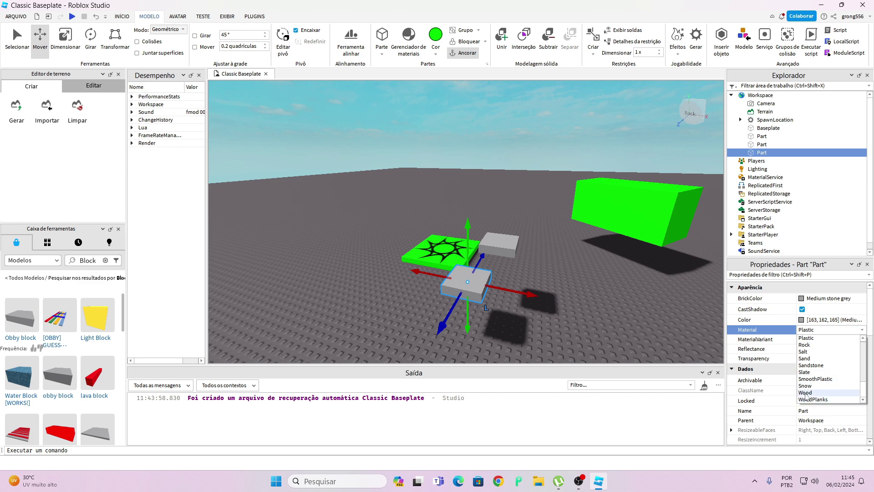
{"action": "left_click", "coordinate": [805, 393]}
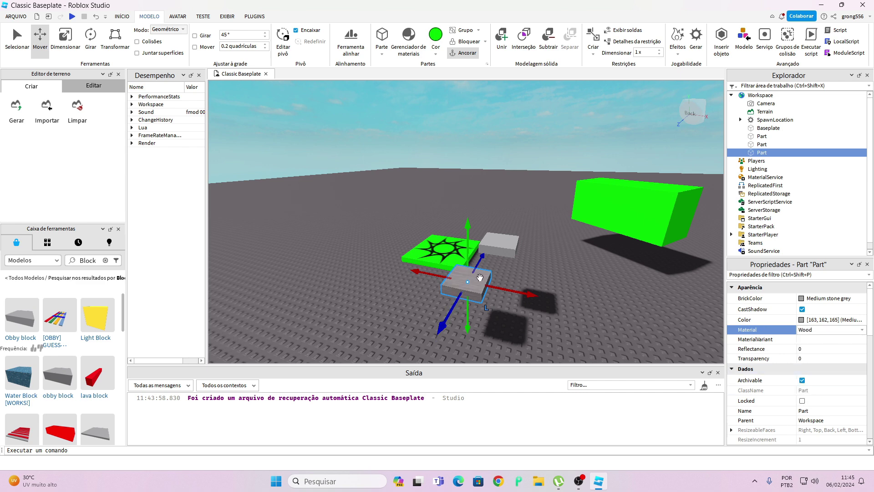
Color the raised wooden block Reddish brown and inspect its surface up close
{"action": "left_click", "coordinate": [435, 52]}
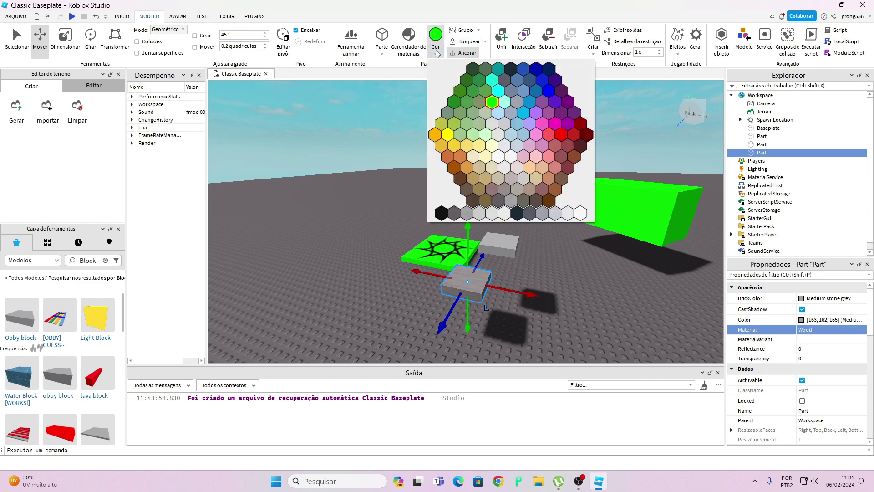
{"action": "left_click", "coordinate": [460, 180]}
{"action": "scroll", "coordinate": [542, 246], "scroll_direction": "down", "scroll_amount": 6}
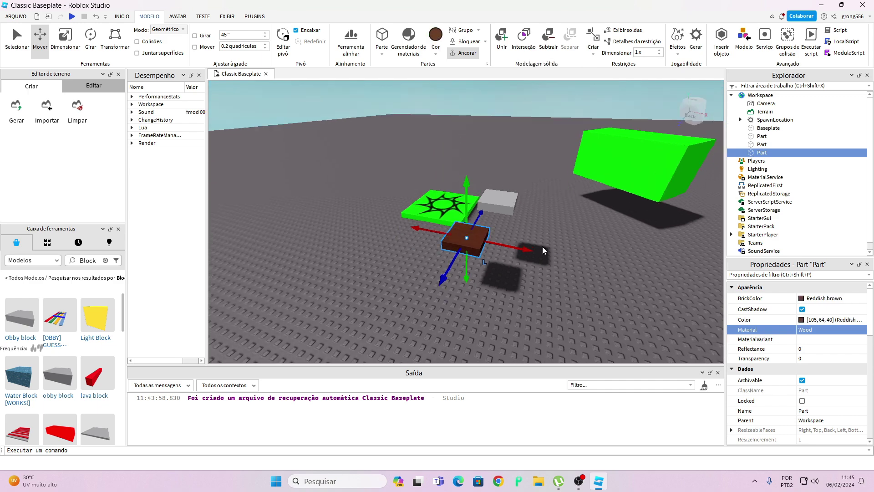
{"action": "scroll", "coordinate": [542, 245], "scroll_direction": "up", "scroll_amount": 5}
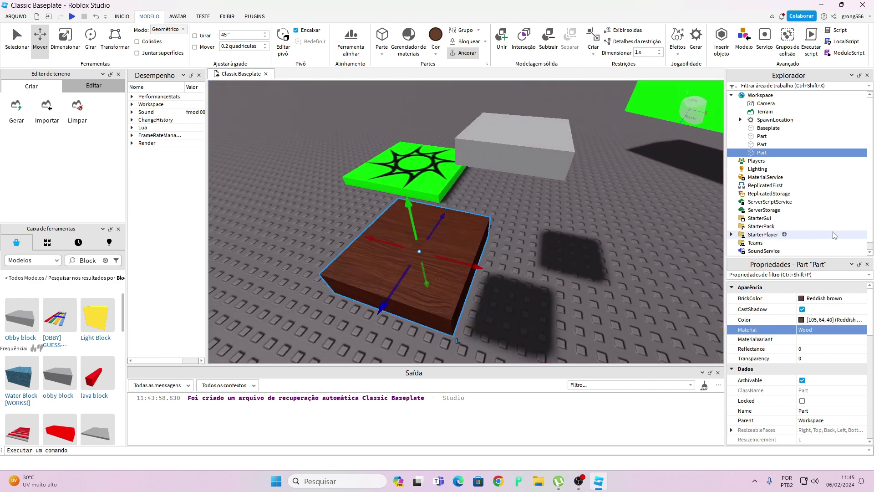
Change the material of the raised Reddish brown block in front of the spawn location to Asphalt
{"action": "left_click", "coordinate": [810, 335]}
{"action": "left_click", "coordinate": [810, 335]}
{"action": "scroll", "coordinate": [810, 359], "scroll_direction": "down", "scroll_amount": 4}
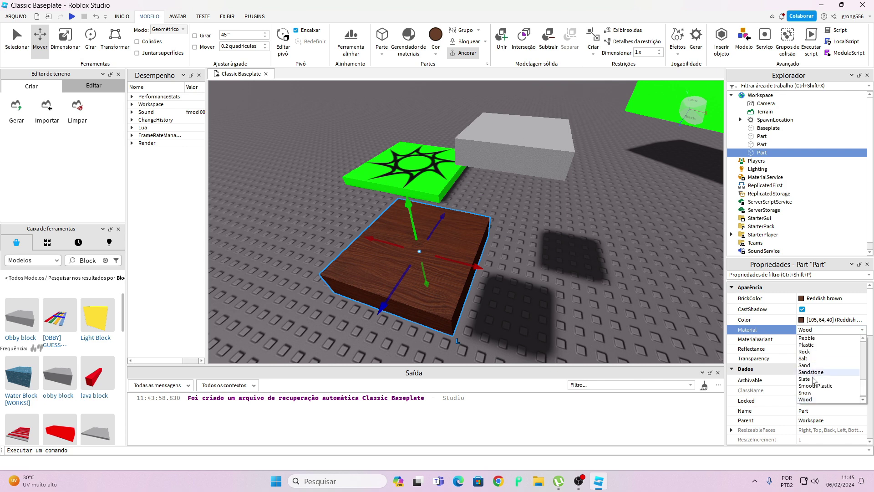
{"action": "scroll", "coordinate": [811, 357], "scroll_direction": "up", "scroll_amount": 4}
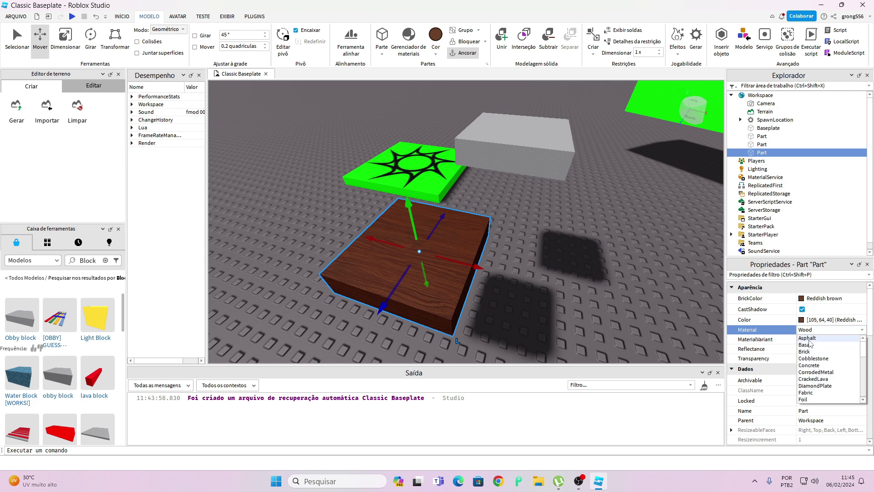
{"action": "left_click", "coordinate": [811, 339]}
Set the raised Reddish brown block's material to Ice and inspect its surface from other angles
{"action": "left_click", "coordinate": [809, 329]}
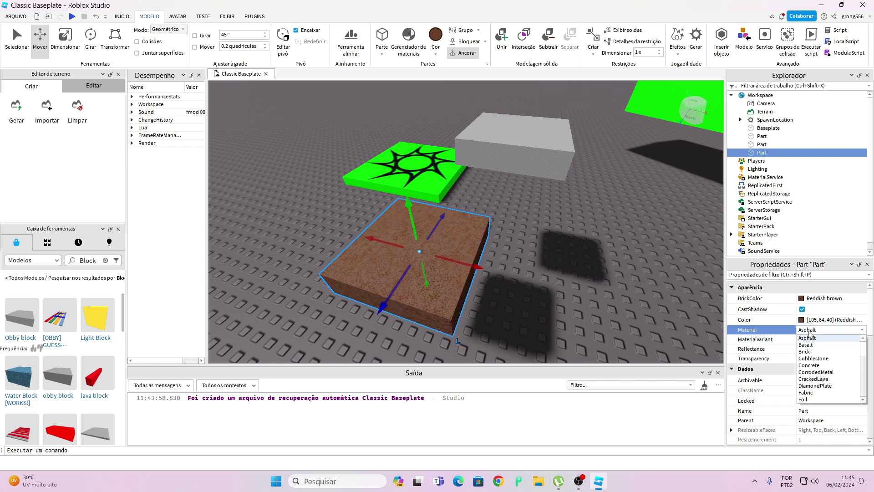
{"action": "scroll", "coordinate": [810, 366], "scroll_direction": "down", "scroll_amount": 4}
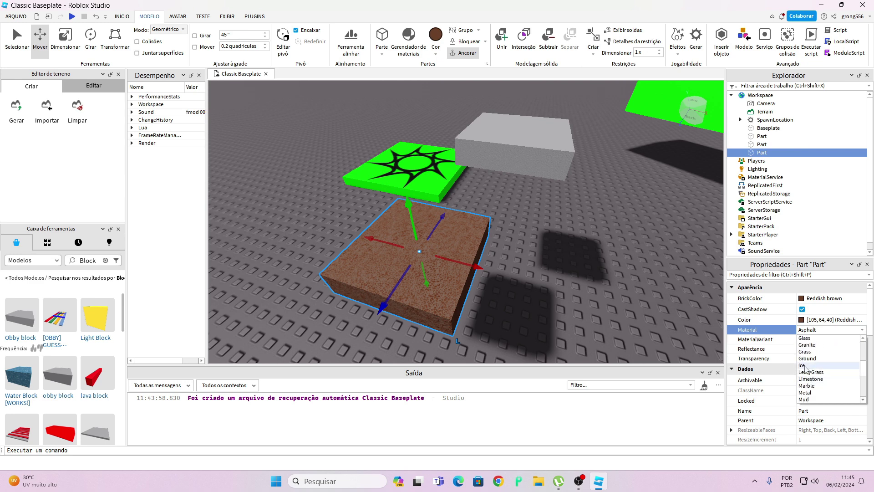
{"action": "left_click", "coordinate": [805, 365]}
{"action": "right_click_drag", "start_coordinate": [504, 259], "coordinate": [516, 250]}
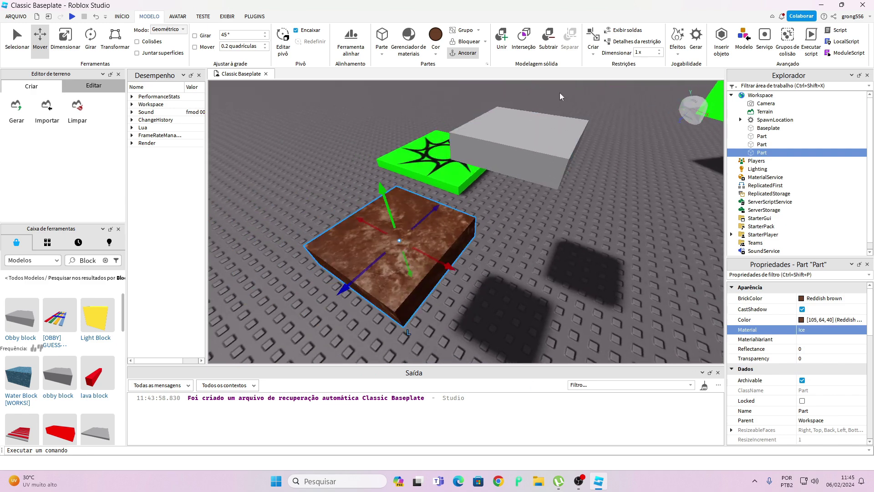
{"action": "right_click_drag", "start_coordinate": [631, 216], "coordinate": [631, 217]}
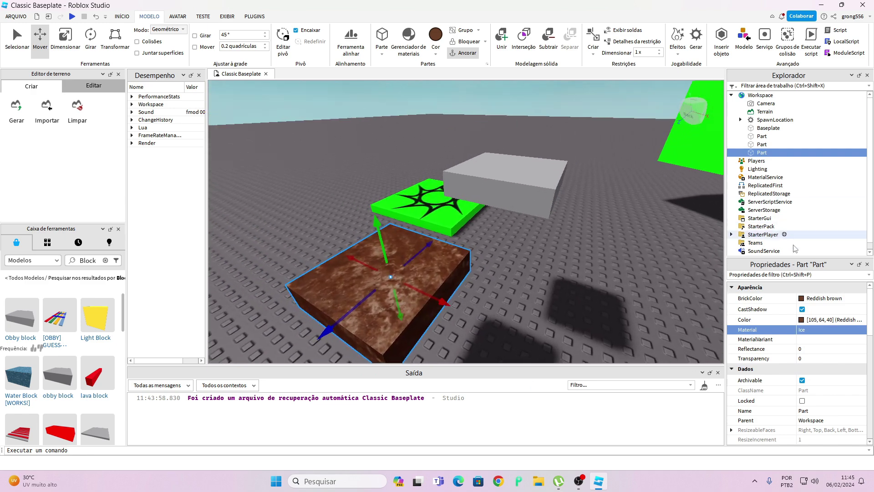
Make the raised ice block in front of the spawn location invisible by setting its Transparency to 1
{"action": "scroll", "coordinate": [801, 387], "scroll_direction": "down", "scroll_amount": 3}
{"action": "scroll", "coordinate": [801, 388], "scroll_direction": "up", "scroll_amount": 3}
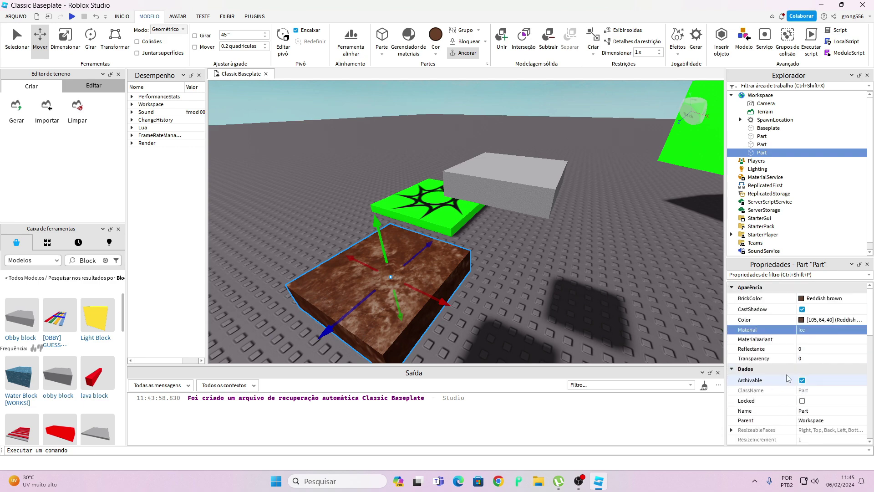
{"action": "right_click_drag", "start_coordinate": [497, 189], "coordinate": [497, 189]}
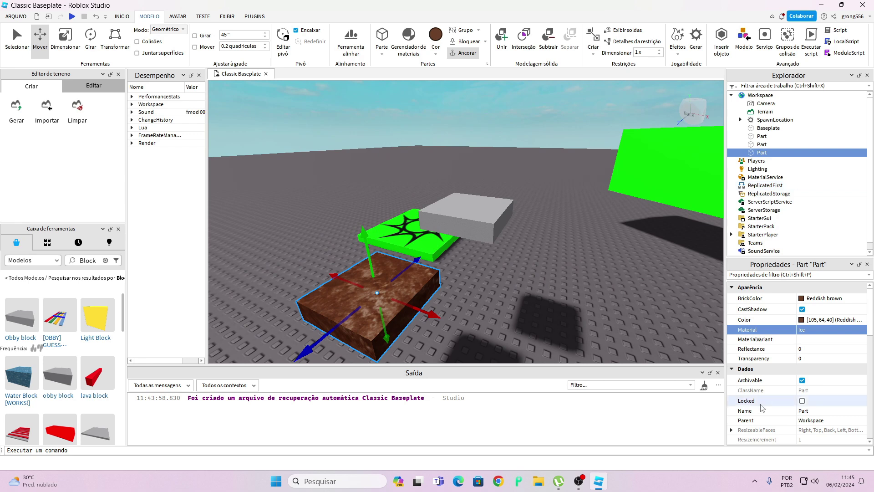
{"action": "scroll", "coordinate": [782, 377], "scroll_direction": "down", "scroll_amount": 5}
{"action": "scroll", "coordinate": [782, 376], "scroll_direction": "up", "scroll_amount": 5}
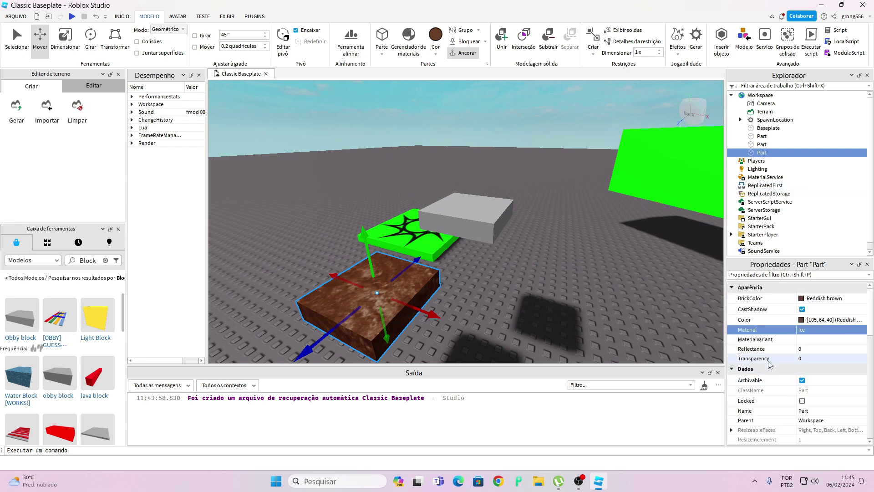
{"action": "left_click", "coordinate": [801, 359]}
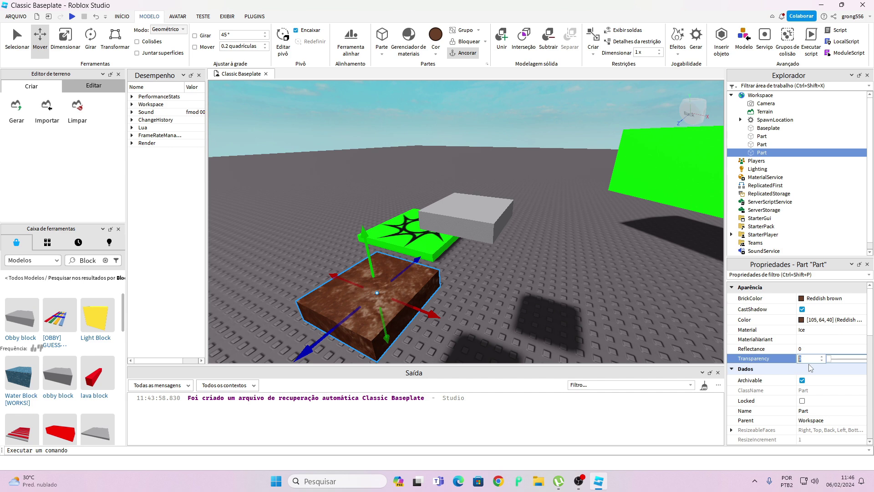
{"action": "type", "text": "1"}
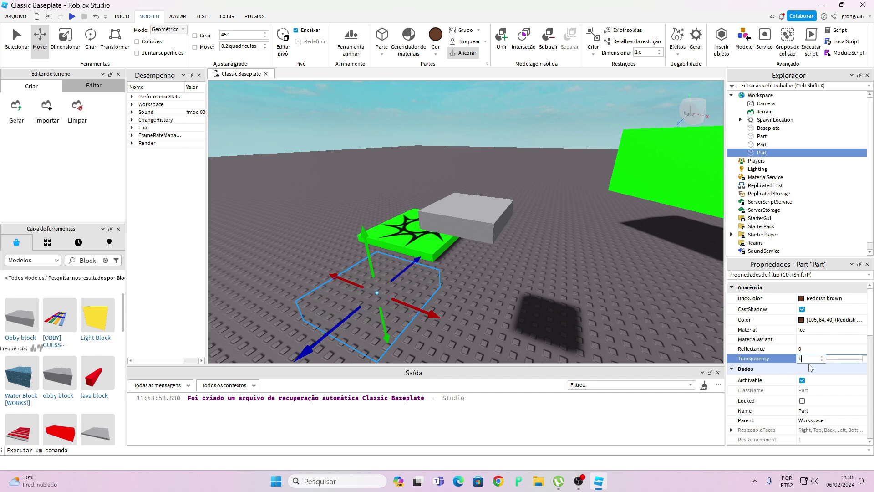
{"action": "left_click", "coordinate": [513, 299]}
{"action": "left_click", "coordinate": [379, 298]}
{"action": "right_click_drag", "start_coordinate": [496, 319], "coordinate": [506, 321]}
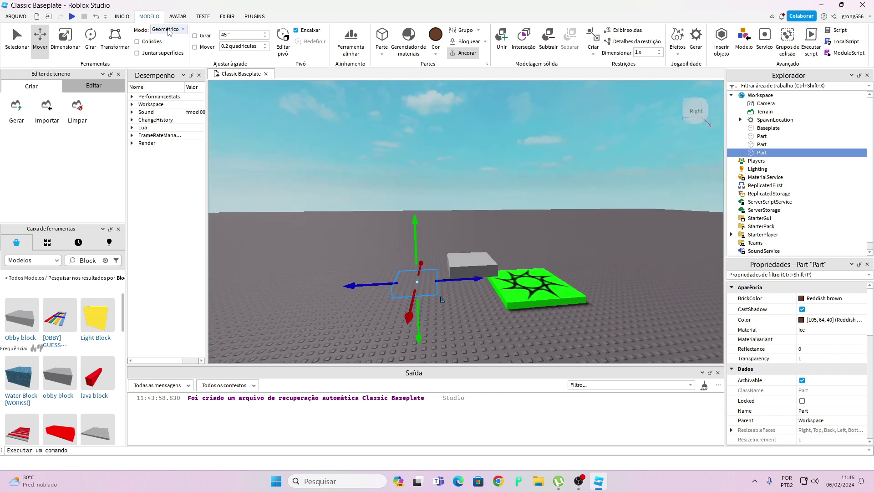
Move the invisible block farther away from the spawn location and scale it into a tall, wide wall
{"action": "left_click_drag", "start_coordinate": [418, 280], "coordinate": [339, 280]}
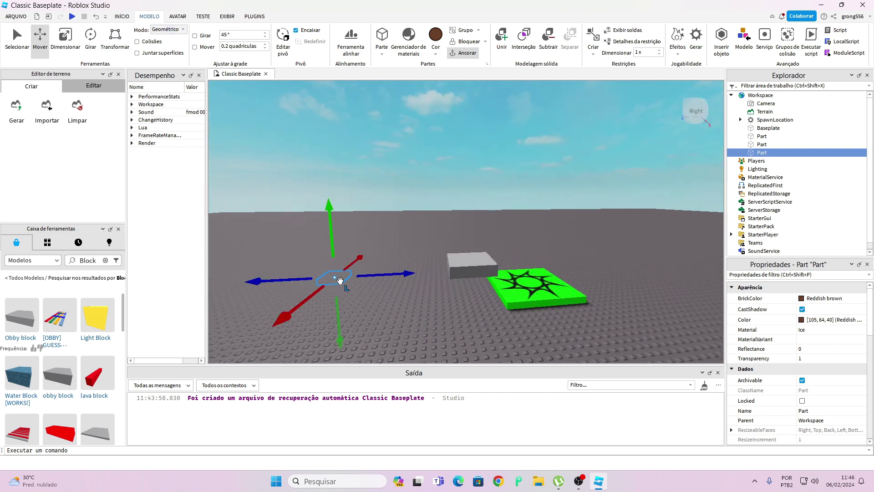
{"action": "left_click", "coordinate": [122, 17]}
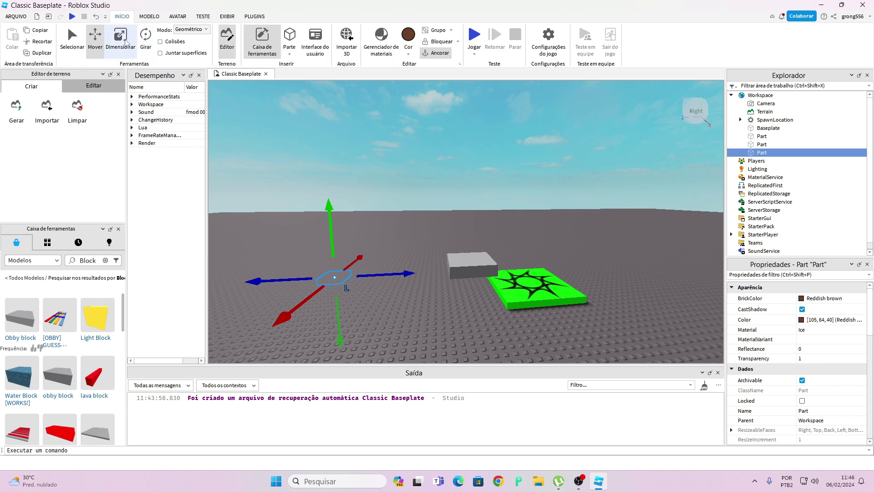
{"action": "left_click", "coordinate": [120, 39]}
{"action": "left_click_drag", "start_coordinate": [324, 209], "coordinate": [321, 138]}
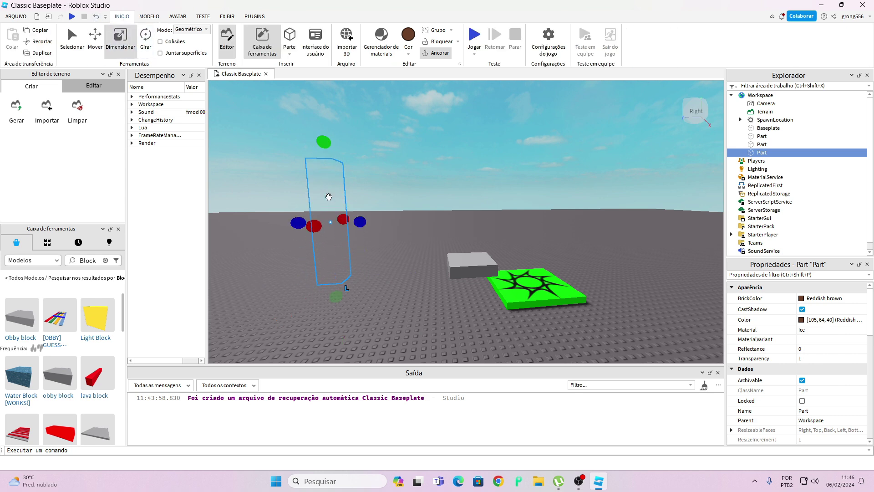
{"action": "left_click_drag", "start_coordinate": [316, 228], "coordinate": [203, 324]}
{"action": "left_click_drag", "start_coordinate": [340, 225], "coordinate": [404, 200]}
{"action": "left_click_drag", "start_coordinate": [384, 254], "coordinate": [385, 287]}
{"action": "left_click_drag", "start_coordinate": [394, 333], "coordinate": [405, 365]}
{"action": "right_click_drag", "start_coordinate": [427, 246], "coordinate": [428, 250]}
{"action": "key", "text": "w"}
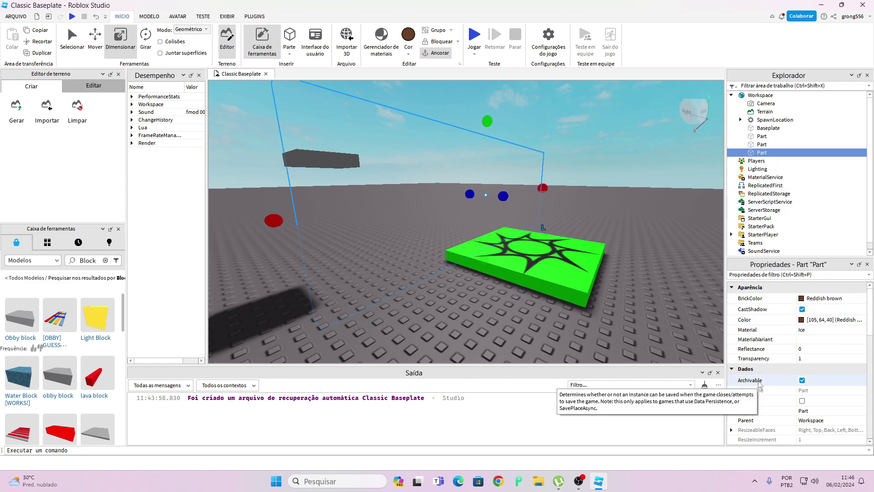
{"action": "scroll", "coordinate": [758, 380], "scroll_direction": "down", "scroll_amount": 3}
{"action": "scroll", "coordinate": [759, 373], "scroll_direction": "up", "scroll_amount": 3}
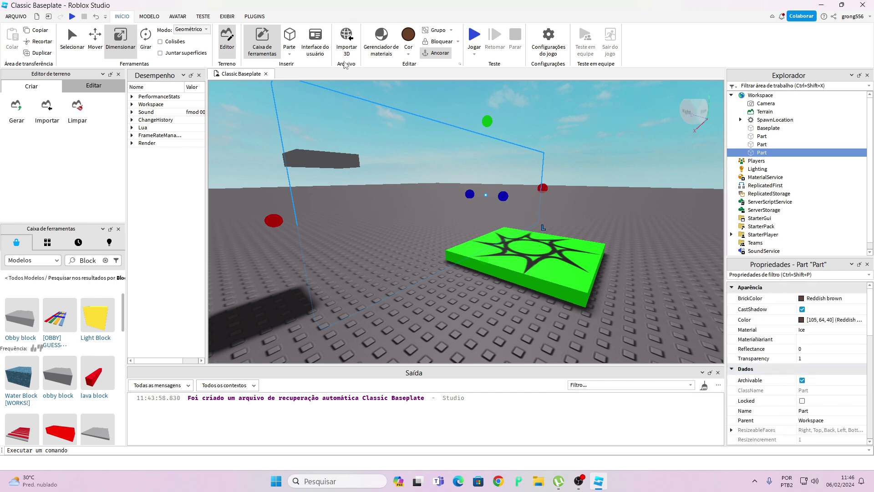
{"action": "right_click_drag", "start_coordinate": [382, 146], "coordinate": [302, 135]}
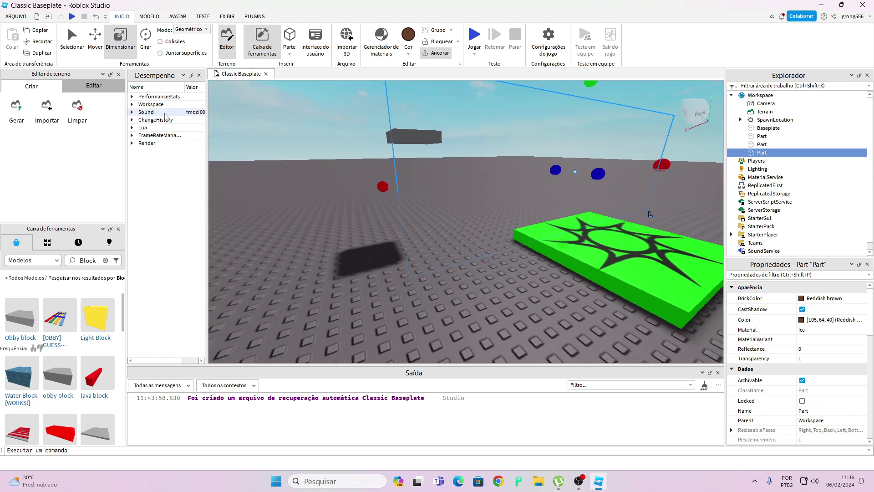
{"action": "scroll", "coordinate": [38, 321], "scroll_direction": "down", "scroll_amount": 1}
{"action": "scroll", "coordinate": [38, 321], "scroll_direction": "down", "scroll_amount": 4}
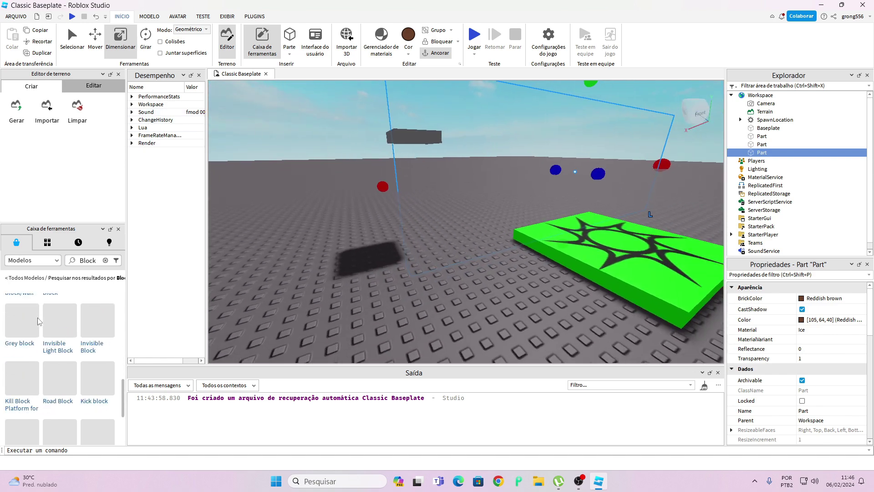
{"action": "scroll", "coordinate": [48, 328], "scroll_direction": "up", "scroll_amount": 2}
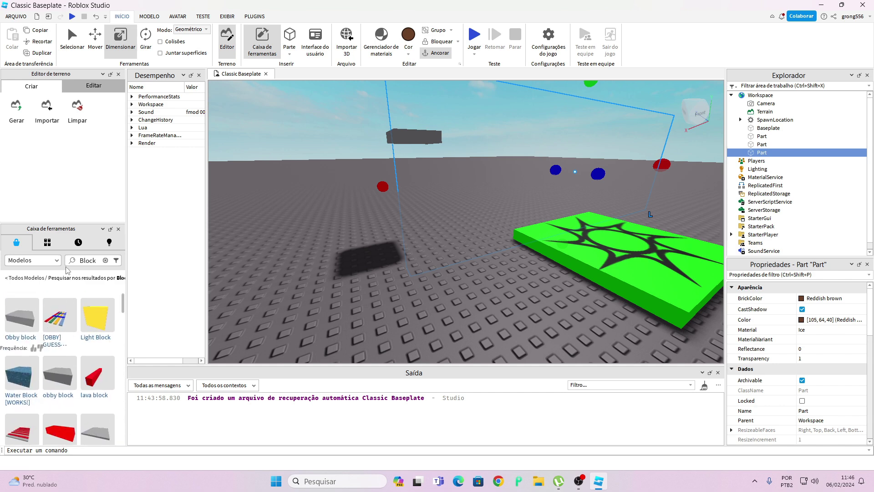
{"action": "left_click", "coordinate": [149, 16]}
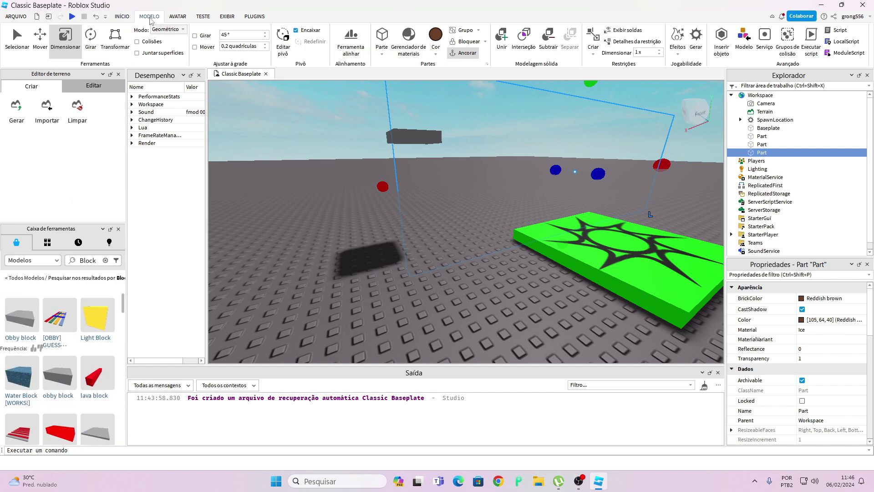
{"action": "left_click", "coordinate": [120, 17]}
{"action": "left_click", "coordinate": [203, 17]}
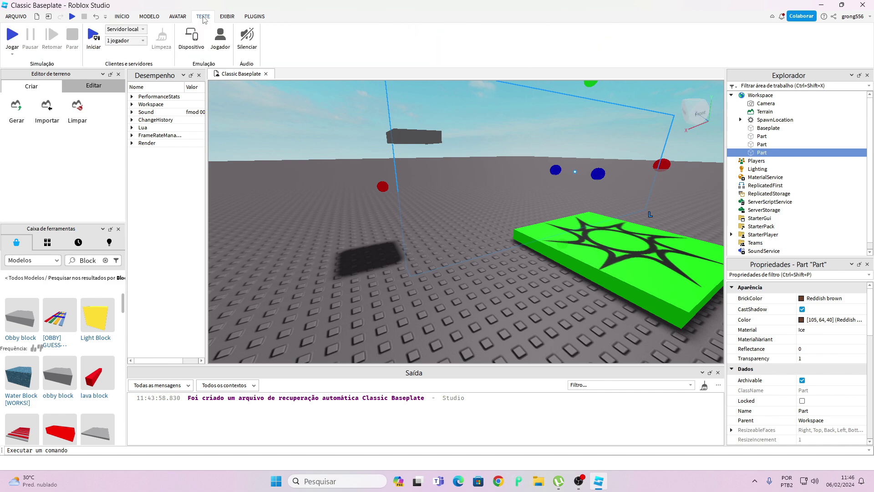
{"action": "left_click", "coordinate": [146, 18]}
Delete the invisible wall, the floating grey block and the large green part, keeping only the spawn location and baseplate
{"action": "right_click_drag", "start_coordinate": [500, 174], "coordinate": [492, 147]}
{"action": "scroll", "coordinate": [500, 174], "scroll_direction": "down", "scroll_amount": 3}
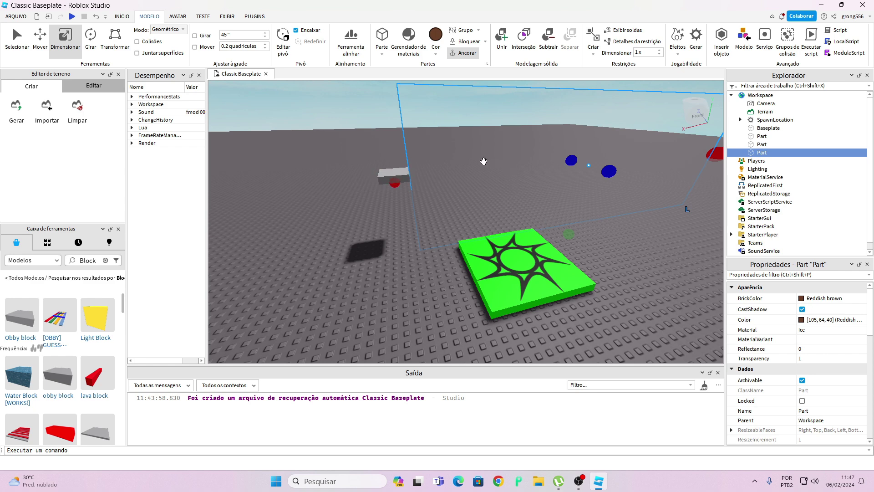
{"action": "right_click_drag", "start_coordinate": [613, 236], "coordinate": [616, 218]}
{"action": "left_click", "coordinate": [507, 199]}
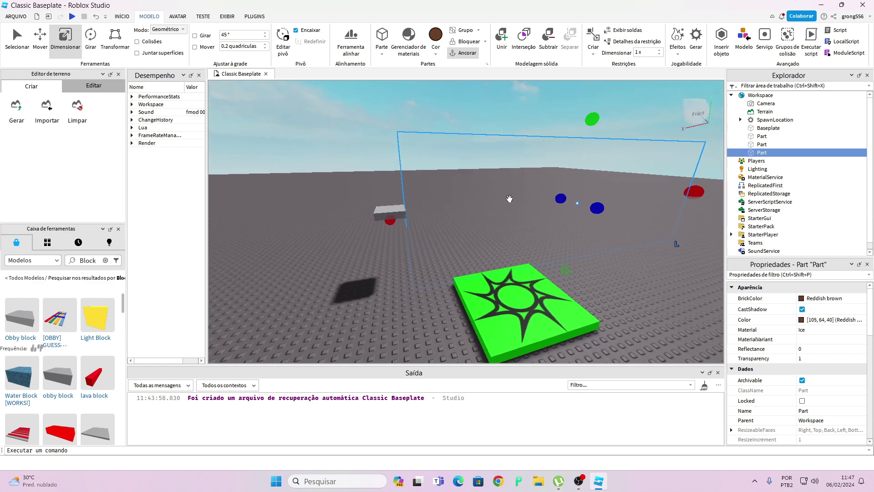
{"action": "key", "text": "Delete"}
{"action": "left_click", "coordinate": [390, 212]}
{"action": "key", "text": "Delete"}
{"action": "right_click_drag", "start_coordinate": [490, 256], "coordinate": [507, 277]}
{"action": "right_click_drag", "start_coordinate": [550, 242], "coordinate": [510, 225]}
{"action": "left_click", "coordinate": [472, 217]}
{"action": "key", "text": "Delete"}
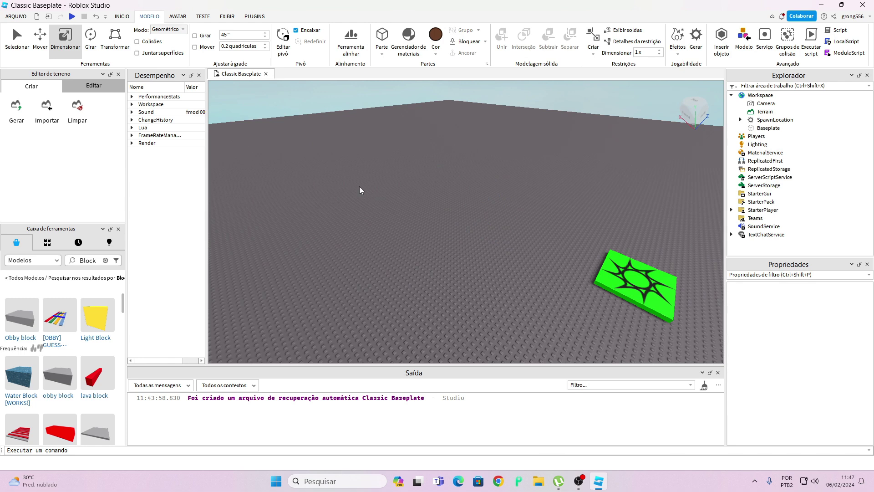
Insert an Obby block from the model search results beside the spawn location and stretch it into a long slab
{"action": "left_click_drag", "start_coordinate": [22, 321], "coordinate": [516, 171]}
{"action": "left_click_drag", "start_coordinate": [468, 204], "coordinate": [332, 141]}
{"action": "left_click_drag", "start_coordinate": [449, 198], "coordinate": [493, 263]}
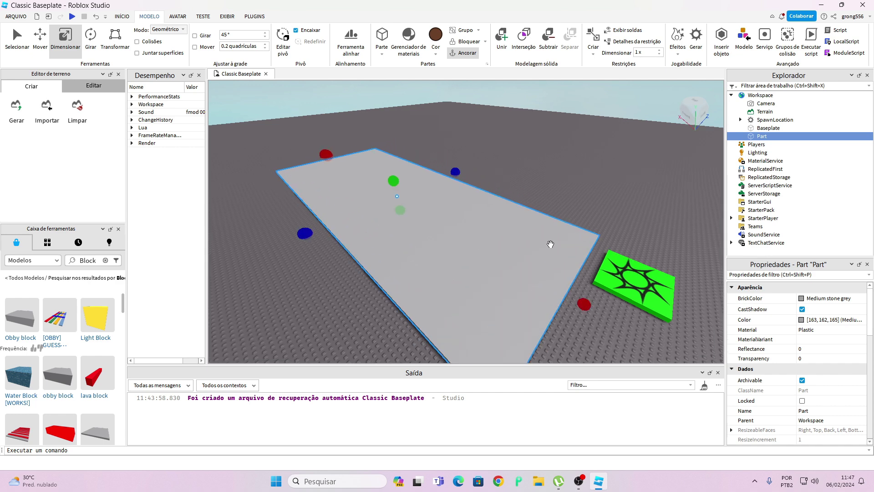
Scale the grey slab beside the spawn location outward on its sides to make a larger flat platform
{"action": "right_click_drag", "start_coordinate": [549, 244], "coordinate": [552, 256]}
{"action": "scroll", "coordinate": [551, 255], "scroll_direction": "down", "scroll_amount": 1}
{"action": "left_click_drag", "start_coordinate": [525, 244], "coordinate": [540, 162]}
{"action": "left_click", "coordinate": [505, 228]}
{"action": "left_click_drag", "start_coordinate": [530, 245], "coordinate": [609, 267]}
{"action": "right_click_drag", "start_coordinate": [559, 250], "coordinate": [559, 250]}
{"action": "key", "text": "d"}
{"action": "left_click_drag", "start_coordinate": [424, 195], "coordinate": [339, 193]}
Adjust the grey platform's width and length to leave a large, roughly square floor apart from the spawn location
{"action": "right_click_drag", "start_coordinate": [450, 112], "coordinate": [565, 171]}
{"action": "right_click_drag", "start_coordinate": [494, 262], "coordinate": [485, 245]}
{"action": "scroll", "coordinate": [486, 245], "scroll_direction": "down", "scroll_amount": 2}
{"action": "left_click_drag", "start_coordinate": [358, 228], "coordinate": [428, 216]}
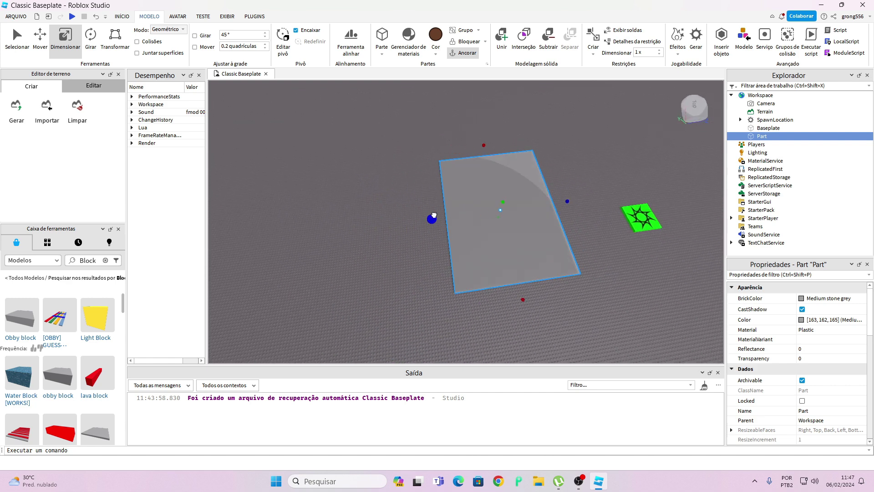
{"action": "scroll", "coordinate": [486, 218], "scroll_direction": "up", "scroll_amount": 8}
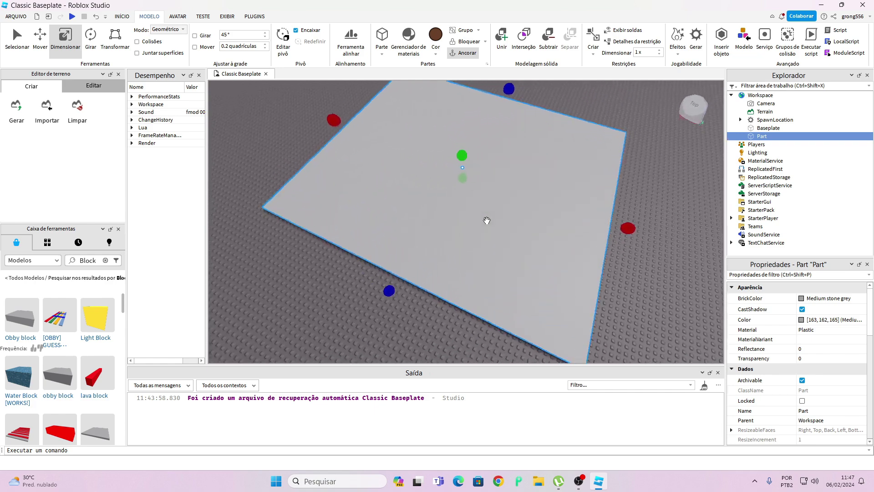
{"action": "right_click_drag", "start_coordinate": [486, 220], "coordinate": [468, 302]}
{"action": "left_click_drag", "start_coordinate": [435, 362], "coordinate": [440, 262]}
{"action": "right_click_drag", "start_coordinate": [443, 251], "coordinate": [439, 249]}
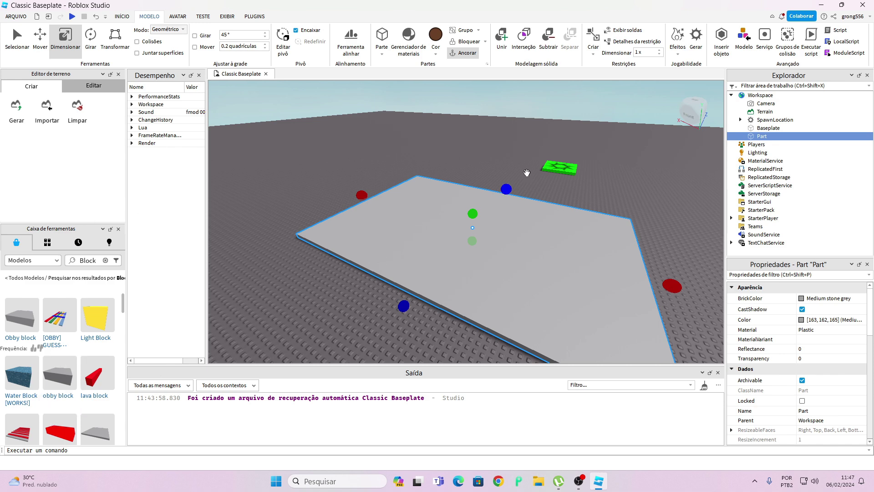
Color the large grey platform Earth green
{"action": "left_click", "coordinate": [436, 39]}
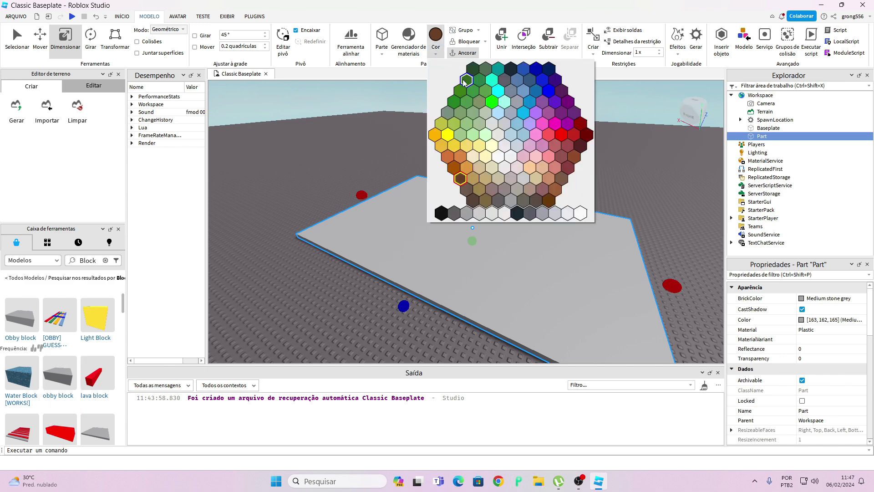
{"action": "left_click", "coordinate": [467, 80]}
{"action": "right_click_drag", "start_coordinate": [539, 217], "coordinate": [568, 216]}
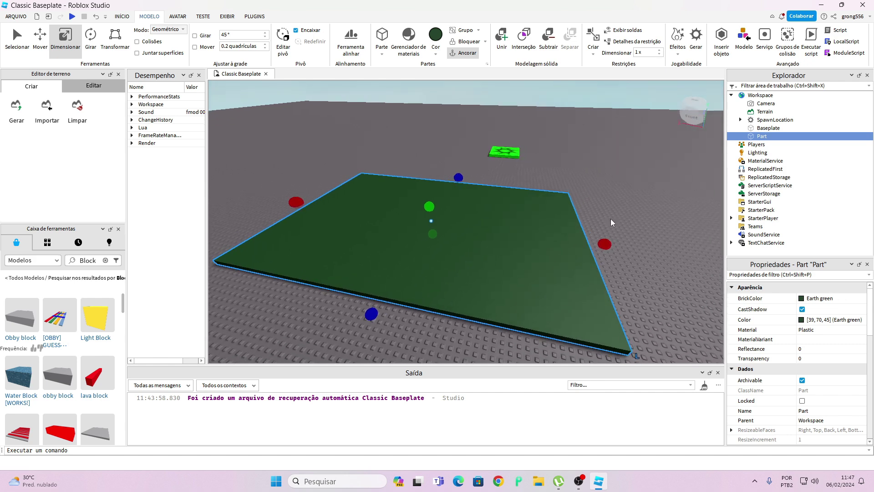
Change the material of the Earth green platform to Pebble
{"action": "left_click", "coordinate": [810, 332]}
{"action": "left_click", "coordinate": [811, 332]}
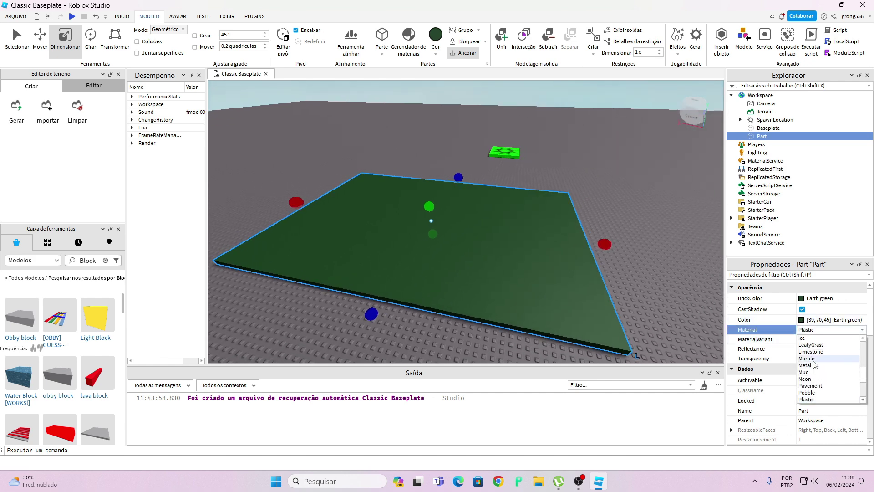
{"action": "scroll", "coordinate": [814, 380], "scroll_direction": "down", "scroll_amount": 1}
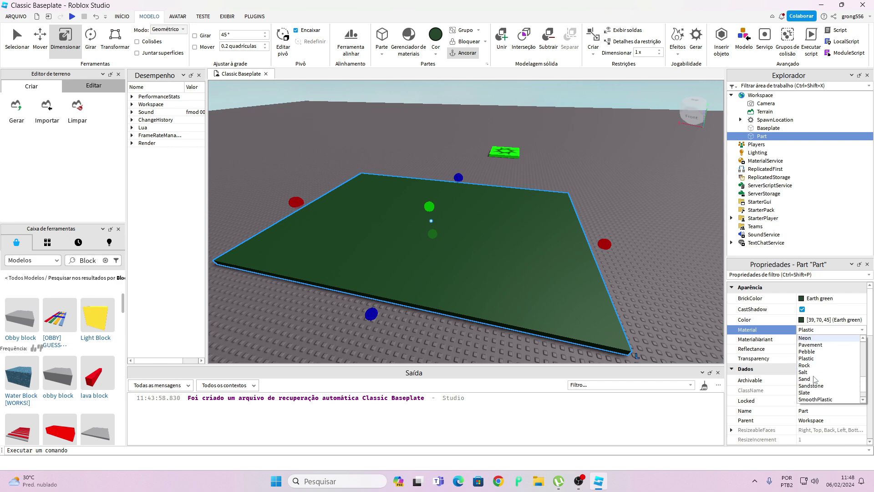
{"action": "left_click", "coordinate": [809, 351]}
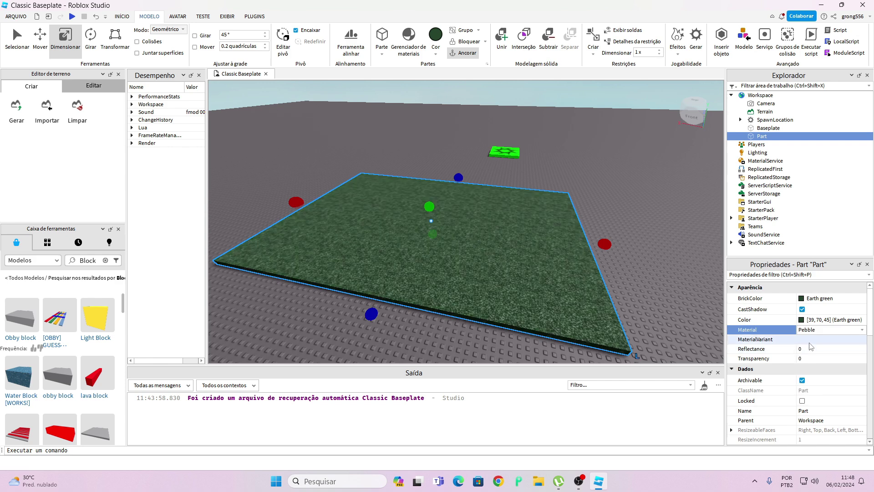
Change the material of the large Earth green platform to Ground
{"action": "left_click", "coordinate": [811, 329]}
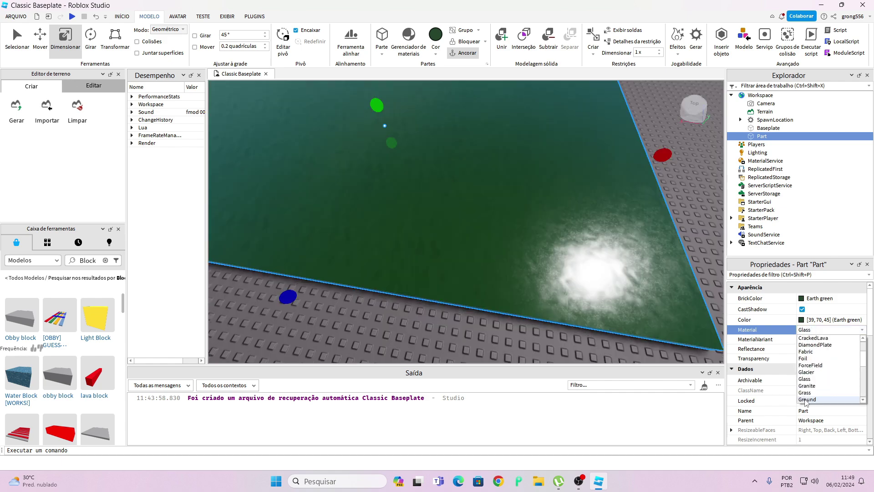
{"action": "left_click", "coordinate": [805, 399]}
{"action": "right_click_drag", "start_coordinate": [715, 323], "coordinate": [712, 320]}
{"action": "key", "text": "w"}
{"action": "key", "text": "s"}
{"action": "key", "text": "w"}
{"action": "right_click_drag", "start_coordinate": [623, 247], "coordinate": [631, 250]}
{"action": "key", "text": "s"}
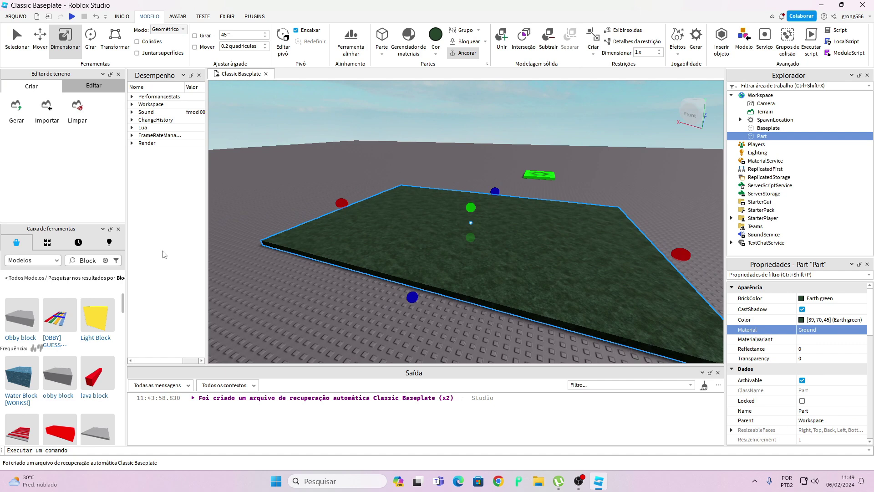
Insert a block on the green platform's front edge and stretch it lengthwise and upward into a wall along that edge
{"action": "left_click_drag", "start_coordinate": [18, 318], "coordinate": [618, 314]}
{"action": "right_click_drag", "start_coordinate": [450, 290], "coordinate": [412, 294]}
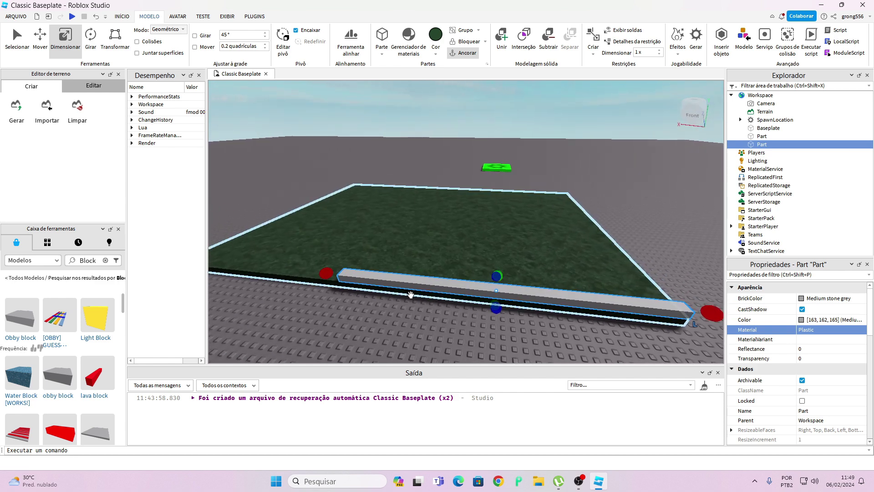
{"action": "left_click_drag", "start_coordinate": [326, 273], "coordinate": [239, 262]}
{"action": "left_click_drag", "start_coordinate": [421, 264], "coordinate": [417, 227]}
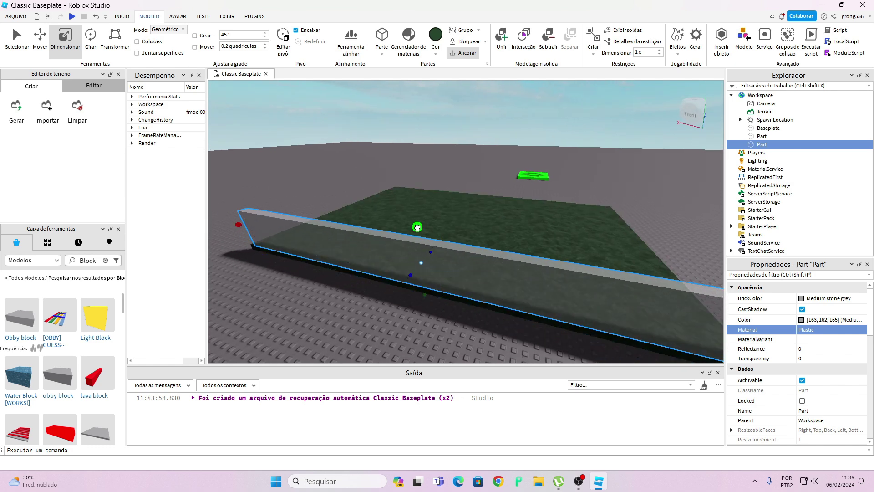
{"action": "right_click_drag", "start_coordinate": [449, 238], "coordinate": [449, 238]}
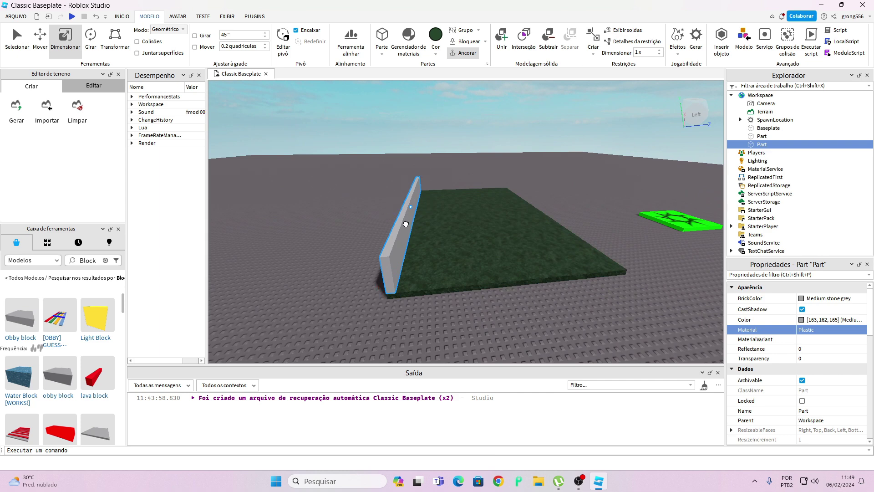
Duplicate the grey wall and move the copy onto the opposite edge of the green platform
{"action": "key", "text": "ctrl+2"}
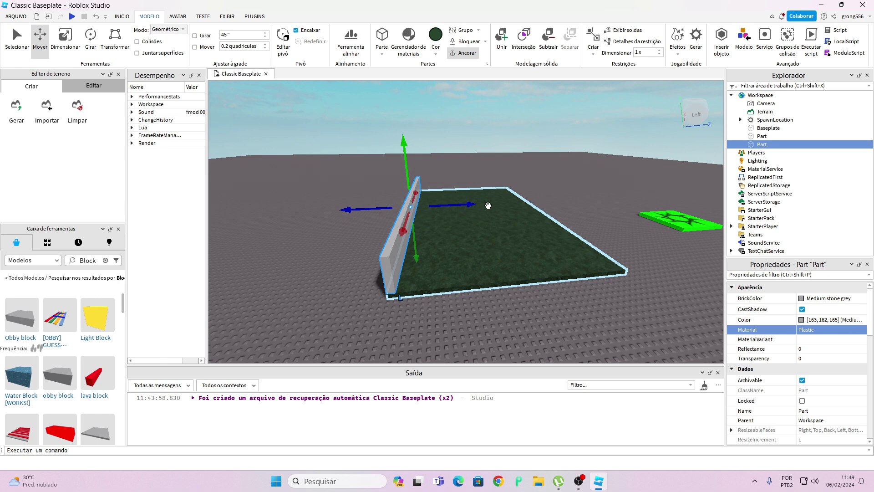
{"action": "key", "text": "ctrl+d"}
{"action": "left_click_drag", "start_coordinate": [436, 184], "coordinate": [584, 232]}
{"action": "right_click_drag", "start_coordinate": [585, 233], "coordinate": [584, 232]}
{"action": "key", "text": "w"}
{"action": "left_click_drag", "start_coordinate": [585, 227], "coordinate": [572, 226]}
{"action": "left_click_drag", "start_coordinate": [531, 195], "coordinate": [531, 191]}
{"action": "right_click_drag", "start_coordinate": [531, 190], "coordinate": [525, 214]}
{"action": "left_click_drag", "start_coordinate": [525, 214], "coordinate": [529, 222]}
{"action": "right_click_drag", "start_coordinate": [529, 222], "coordinate": [527, 194]}
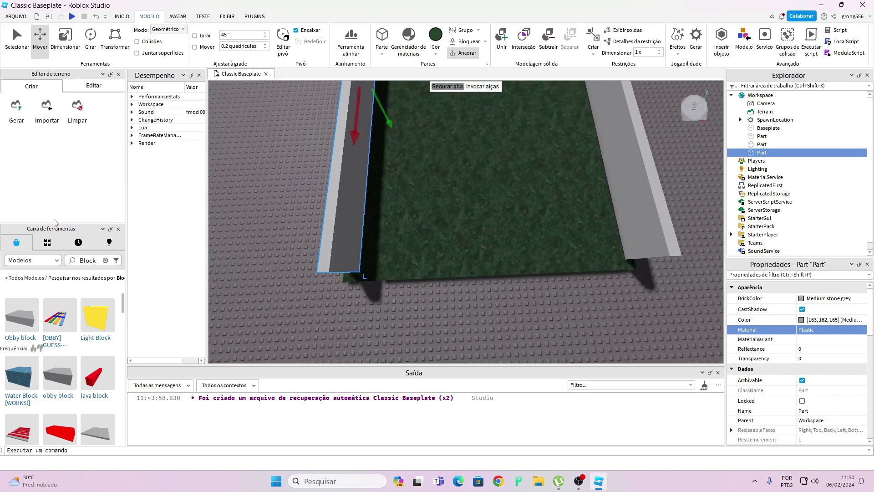
Insert a block at the platform's open end and stretch it both ways to span between the two walls
{"action": "left_click_drag", "start_coordinate": [30, 312], "coordinate": [499, 263]}
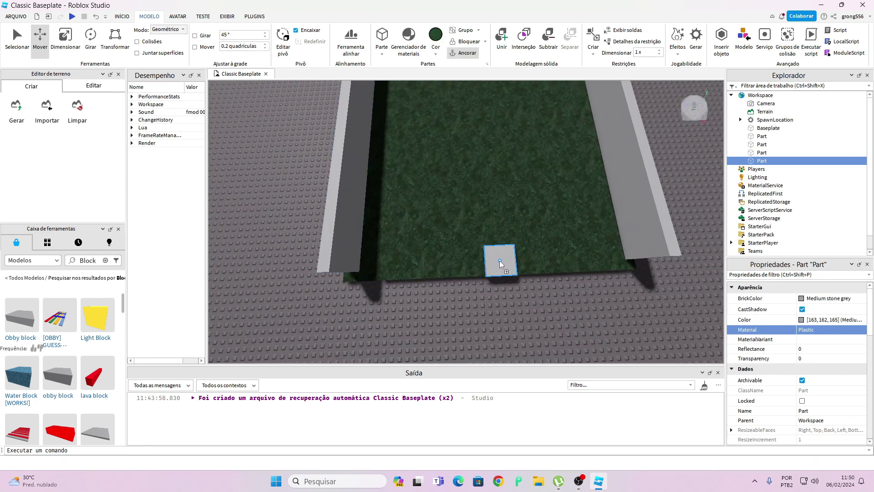
{"action": "left_click", "coordinate": [71, 39]}
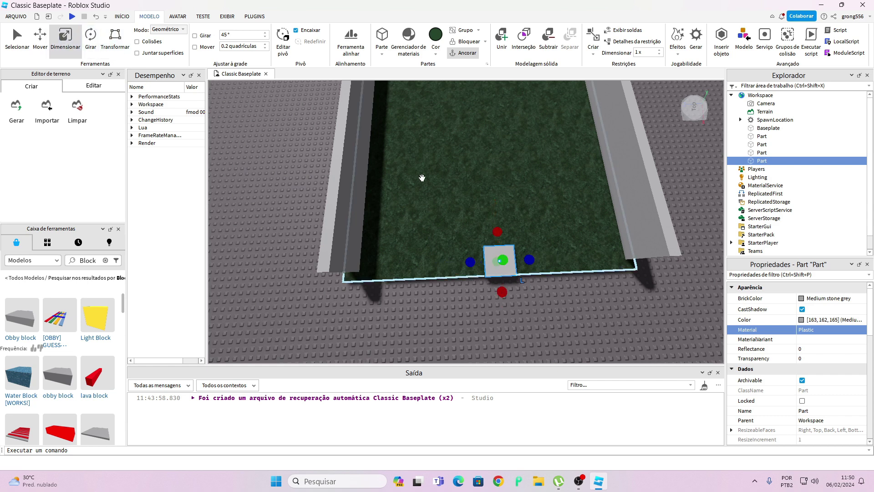
{"action": "left_click_drag", "start_coordinate": [494, 242], "coordinate": [410, 281]}
{"action": "key", "text": "a"}
{"action": "key", "text": "d"}
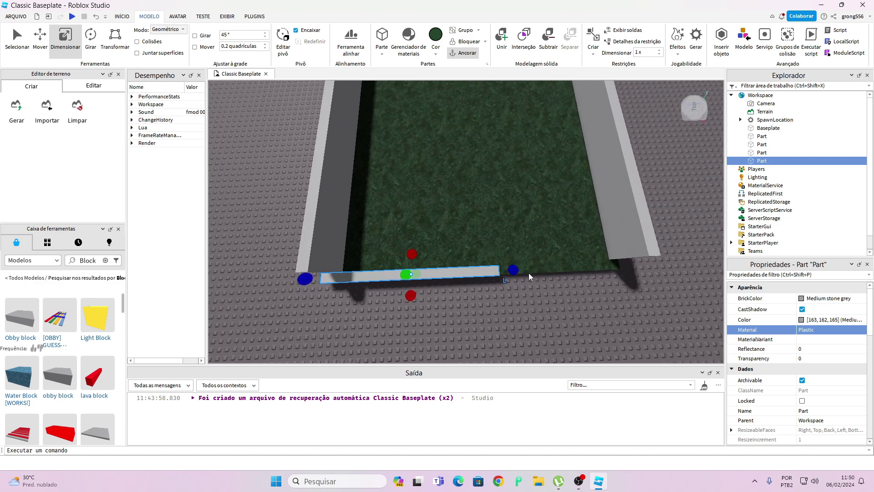
{"action": "left_click_drag", "start_coordinate": [518, 273], "coordinate": [616, 274]}
Raise the new end block to the height of the neighbouring walls and adjust its thickness
{"action": "right_click_drag", "start_coordinate": [616, 275], "coordinate": [616, 274]}
{"action": "key", "text": "w"}
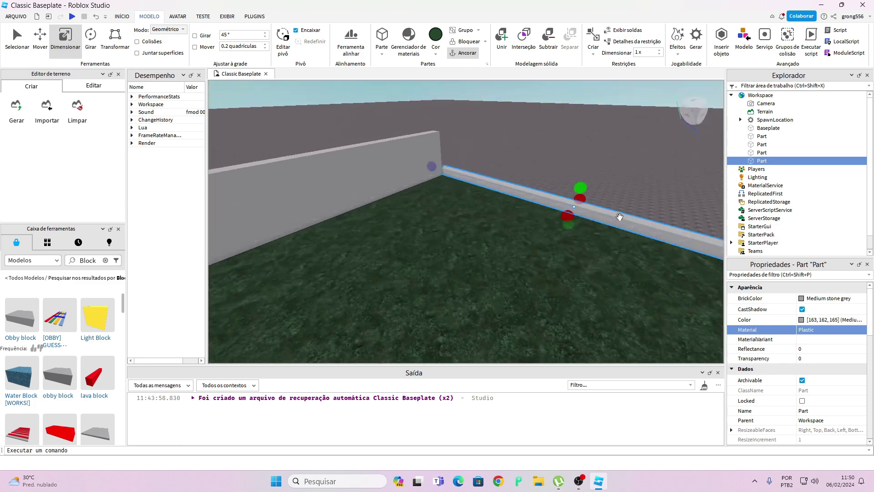
{"action": "left_click_drag", "start_coordinate": [582, 192], "coordinate": [601, 137]}
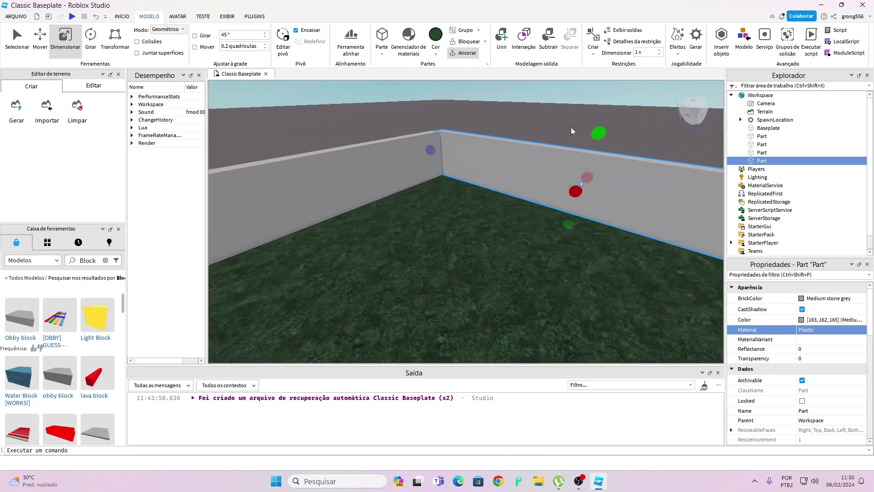
{"action": "left_click_drag", "start_coordinate": [573, 188], "coordinate": [570, 198]}
{"action": "right_click_drag", "start_coordinate": [602, 201], "coordinate": [595, 205]}
{"action": "key", "text": "w"}
{"action": "key", "text": "s"}
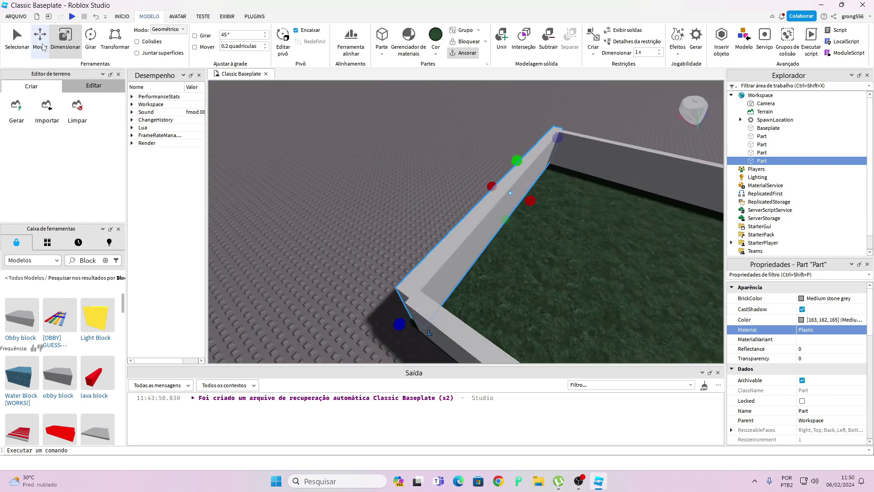
Copy the end wall and move the copy to the opposite end of the platform, enclosing the green floor
{"action": "left_click", "coordinate": [40, 39]}
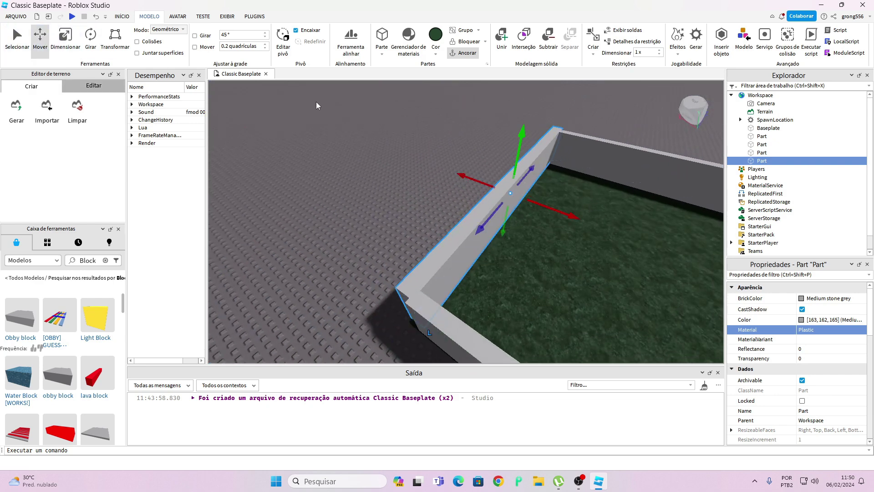
{"action": "key", "text": "ctrl+v"}
{"action": "right_click_drag", "start_coordinate": [465, 160], "coordinate": [462, 142]}
{"action": "left_click_drag", "start_coordinate": [451, 135], "coordinate": [638, 138]}
{"action": "left_click_drag", "start_coordinate": [508, 135], "coordinate": [516, 136]}
{"action": "right_click_drag", "start_coordinate": [511, 135], "coordinate": [516, 135]}
{"action": "left_click_drag", "start_coordinate": [516, 136], "coordinate": [515, 135]}
{"action": "right_click_drag", "start_coordinate": [515, 135], "coordinate": [514, 139]}
{"action": "left_click_drag", "start_coordinate": [524, 156], "coordinate": [539, 236]}
{"action": "right_click_drag", "start_coordinate": [542, 230], "coordinate": [542, 235]}
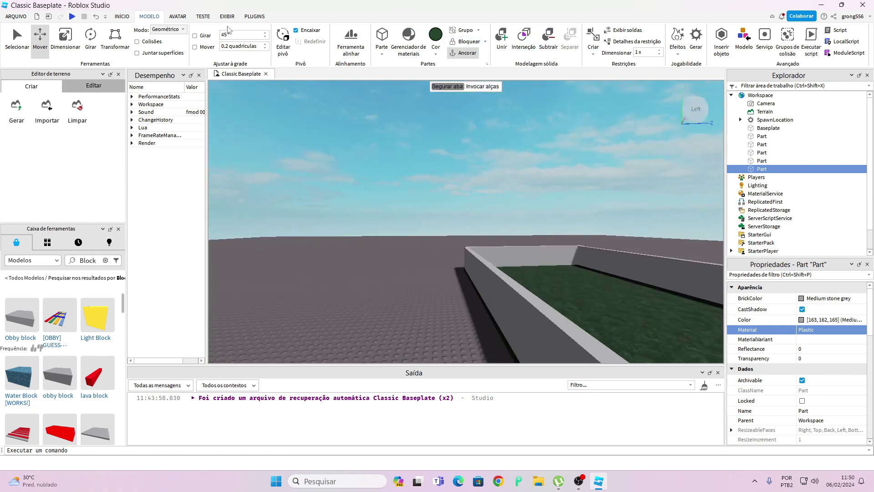
Insert a cylinder part and move it onto the green floor near one end wall
{"action": "left_click", "coordinate": [178, 16]}
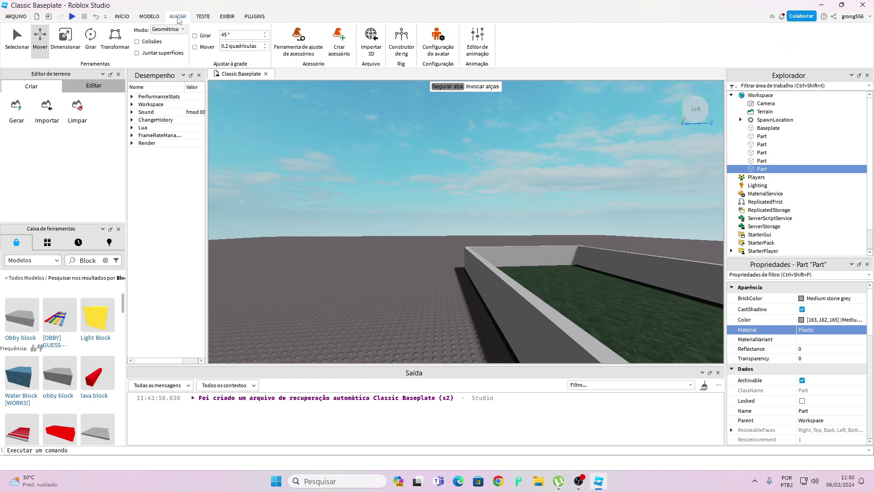
{"action": "left_click", "coordinate": [150, 17]}
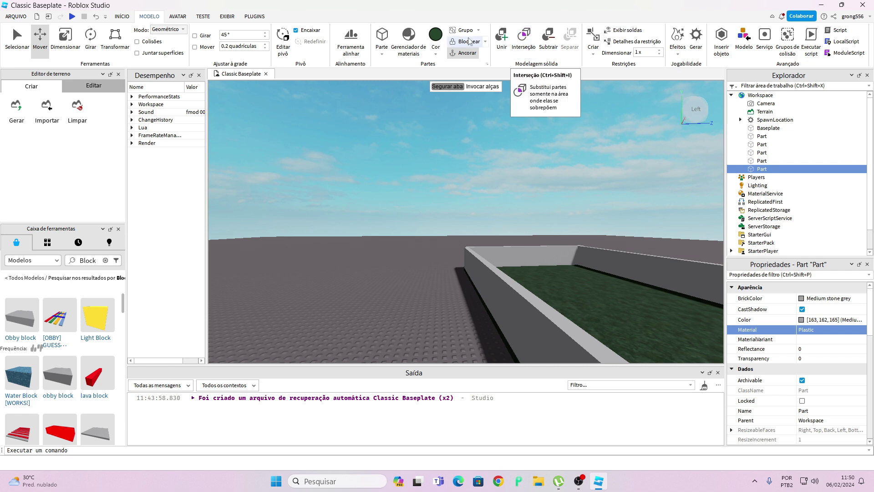
{"action": "left_click", "coordinate": [382, 54]}
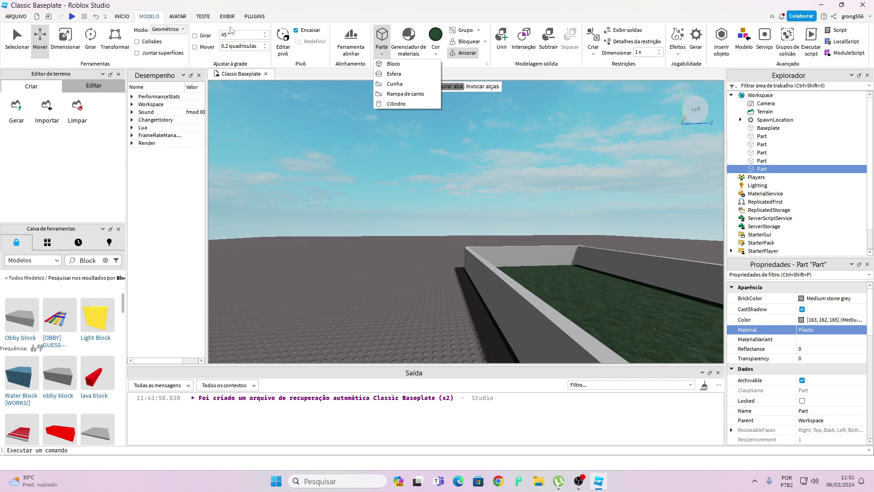
{"action": "left_click", "coordinate": [395, 103]}
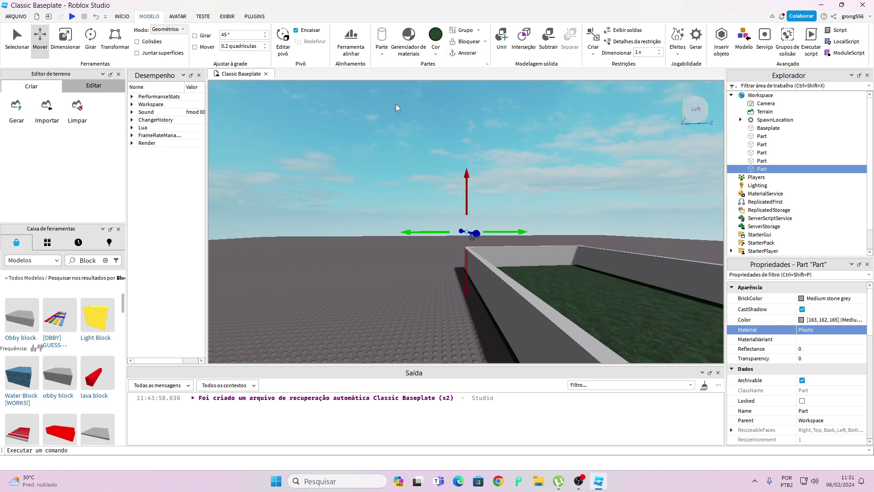
{"action": "scroll", "coordinate": [484, 146], "scroll_direction": "down", "scroll_amount": 3}
{"action": "key", "text": "a"}
{"action": "right_click_drag", "start_coordinate": [484, 146], "coordinate": [484, 146]}
{"action": "left_click_drag", "start_coordinate": [464, 130], "coordinate": [594, 253]}
{"action": "right_click_drag", "start_coordinate": [607, 221], "coordinate": [605, 226]}
{"action": "key", "text": "w"}
{"action": "key", "text": "w"}
{"action": "left_click_drag", "start_coordinate": [603, 235], "coordinate": [711, 291]}
{"action": "left_click_drag", "start_coordinate": [606, 263], "coordinate": [540, 341]}
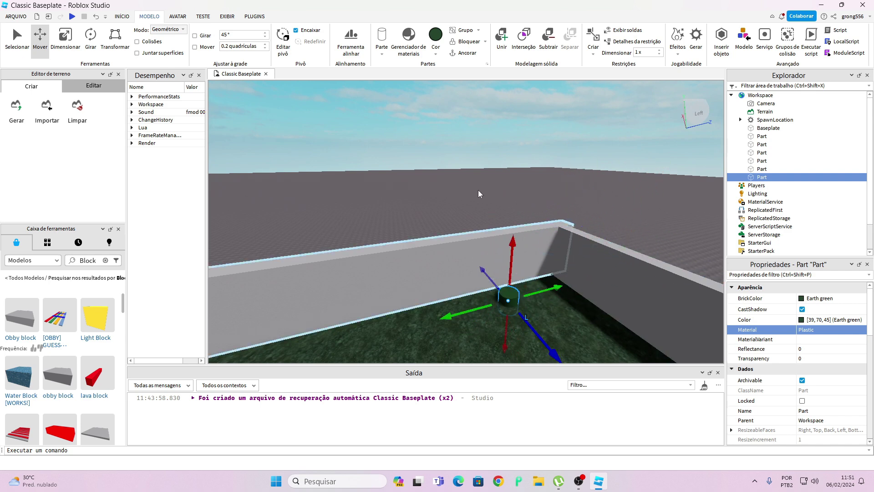
Color the cylinder Medium stone grey and stretch it upward into a tall post, keeping it narrow
{"action": "left_click", "coordinate": [436, 55]}
{"action": "left_click", "coordinate": [454, 213]}
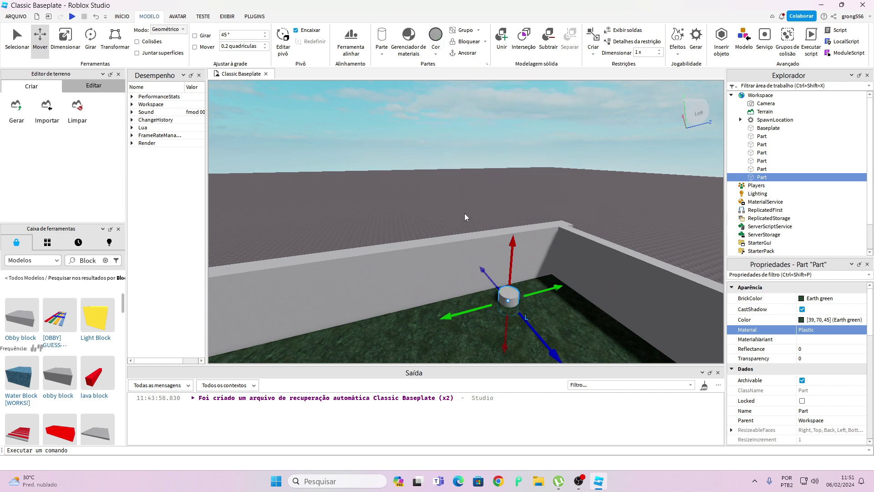
{"action": "left_click", "coordinate": [69, 36]}
{"action": "left_click_drag", "start_coordinate": [506, 279], "coordinate": [506, 169]}
{"action": "left_click_drag", "start_coordinate": [489, 262], "coordinate": [501, 262]}
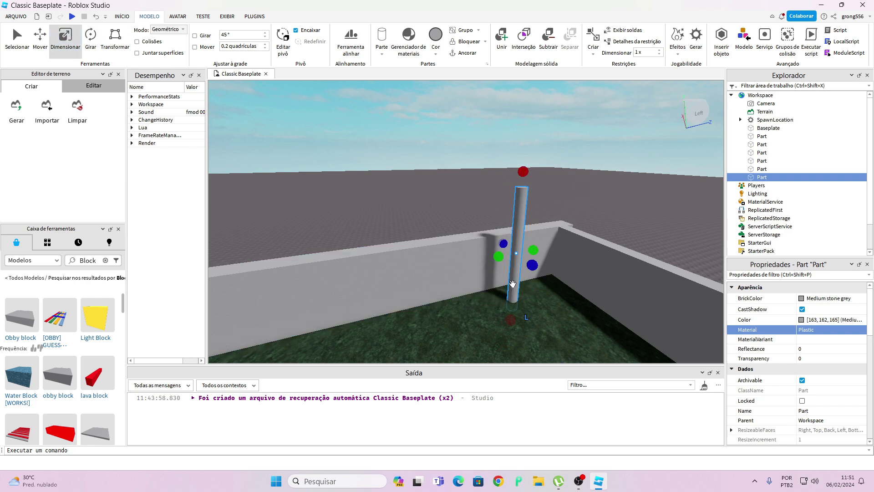
{"action": "right_click_drag", "start_coordinate": [510, 279], "coordinate": [515, 284]}
{"action": "scroll", "coordinate": [509, 278], "scroll_direction": "down", "scroll_amount": 3}
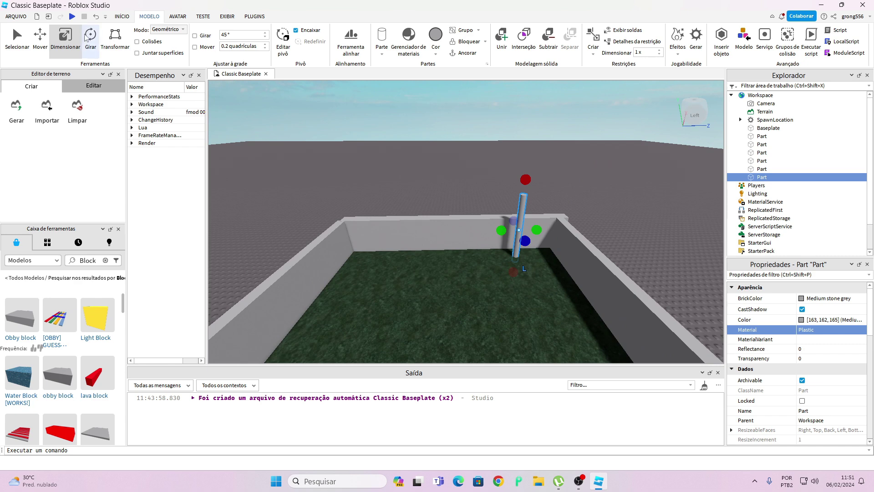
Shift the post slightly away from the corner, duplicate it, and stand the copy farther along the end wall
{"action": "left_click", "coordinate": [40, 36]}
{"action": "left_click_drag", "start_coordinate": [487, 232], "coordinate": [473, 234]}
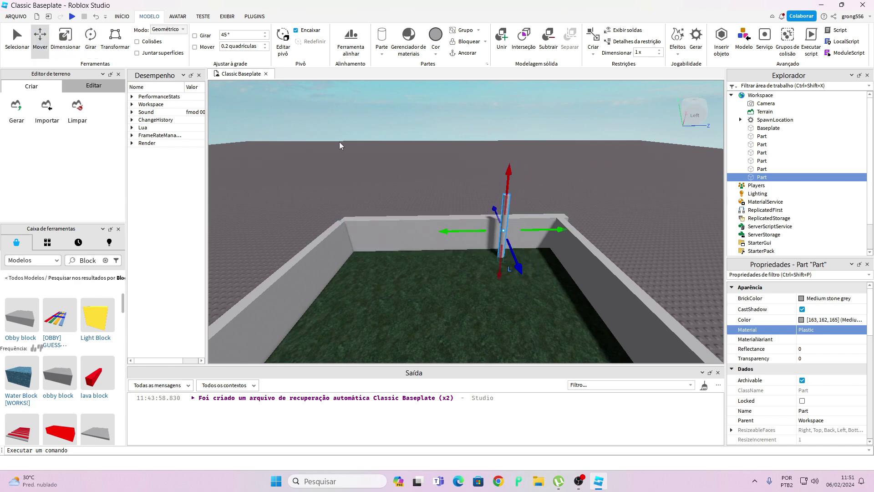
{"action": "key", "text": "ctrl+d"}
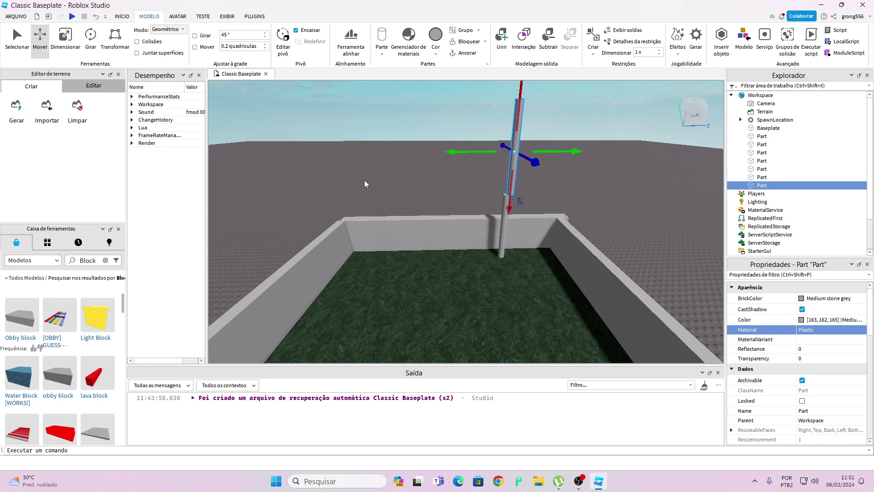
{"action": "left_click_drag", "start_coordinate": [493, 145], "coordinate": [379, 122]}
{"action": "left_click_drag", "start_coordinate": [387, 88], "coordinate": [386, 179]}
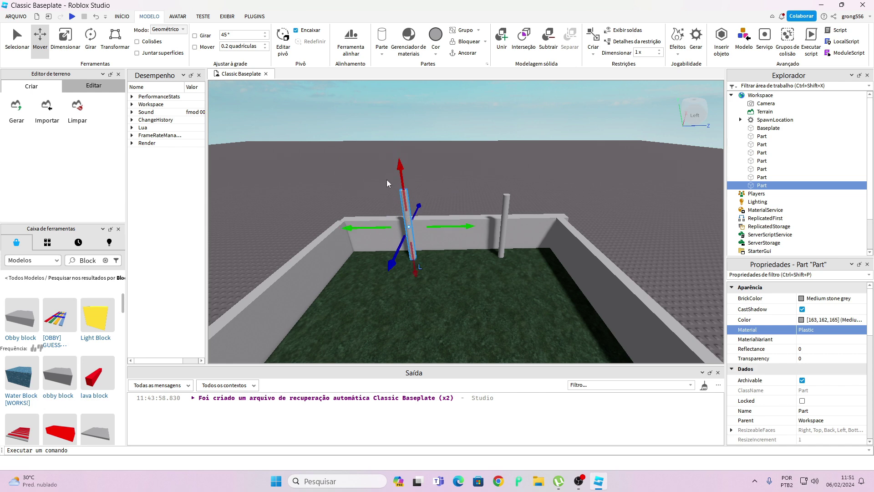
{"action": "right_click_drag", "start_coordinate": [421, 232], "coordinate": [422, 231]}
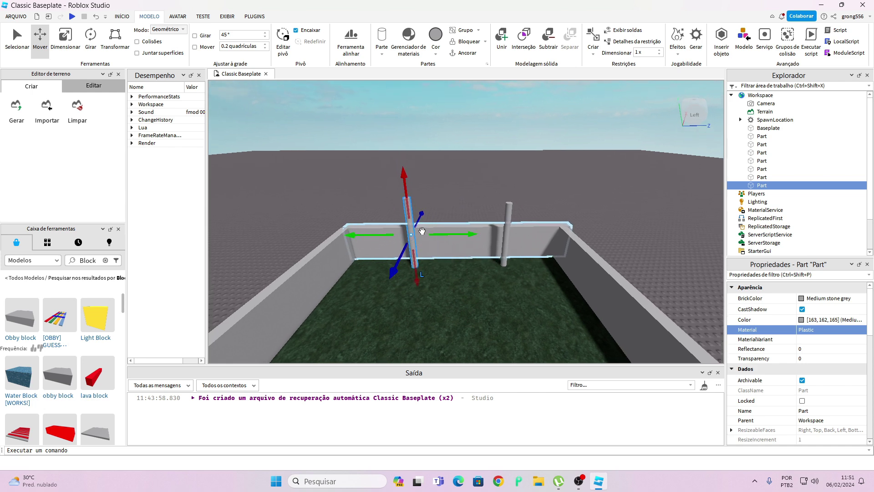
Duplicate the second post, rotate the copy to horizontal, and place it between the tops of the two posts
{"action": "key", "text": "ctrl+d"}
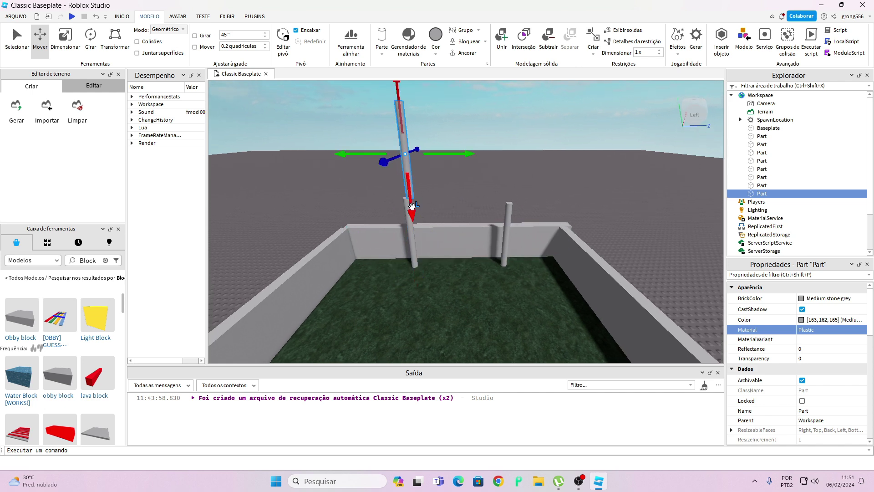
{"action": "left_click", "coordinate": [90, 41]}
{"action": "left_click_drag", "start_coordinate": [447, 181], "coordinate": [376, 210]}
{"action": "left_click", "coordinate": [40, 37]}
{"action": "left_click_drag", "start_coordinate": [453, 159], "coordinate": [465, 222]}
{"action": "scroll", "coordinate": [466, 220], "scroll_direction": "up", "scroll_amount": 4}
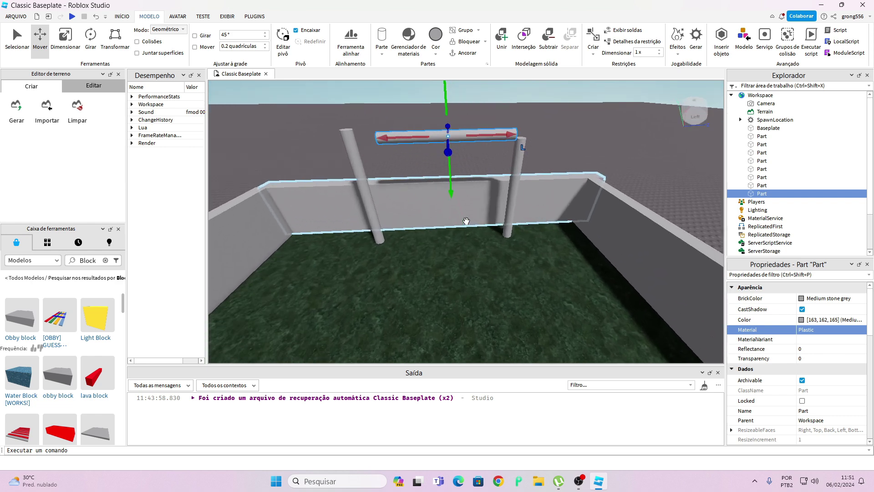
Rotate the horizontal cylinder into line with the posts and extend both its ends to form a crossbar joining them
{"action": "scroll", "coordinate": [466, 221], "scroll_direction": "up", "scroll_amount": 2}
{"action": "right_click_drag", "start_coordinate": [466, 220], "coordinate": [467, 202]}
{"action": "scroll", "coordinate": [467, 214], "scroll_direction": "down", "scroll_amount": 1}
{"action": "left_click", "coordinate": [91, 40]}
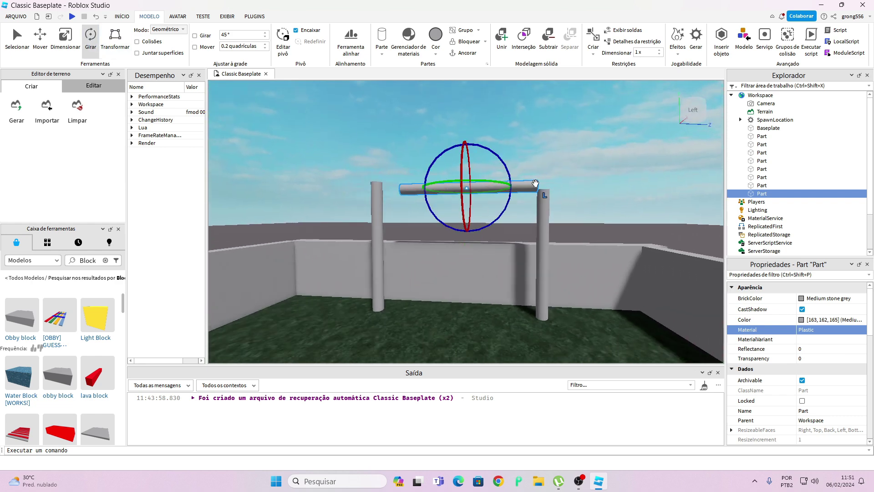
{"action": "left_click_drag", "start_coordinate": [510, 195], "coordinate": [496, 196]}
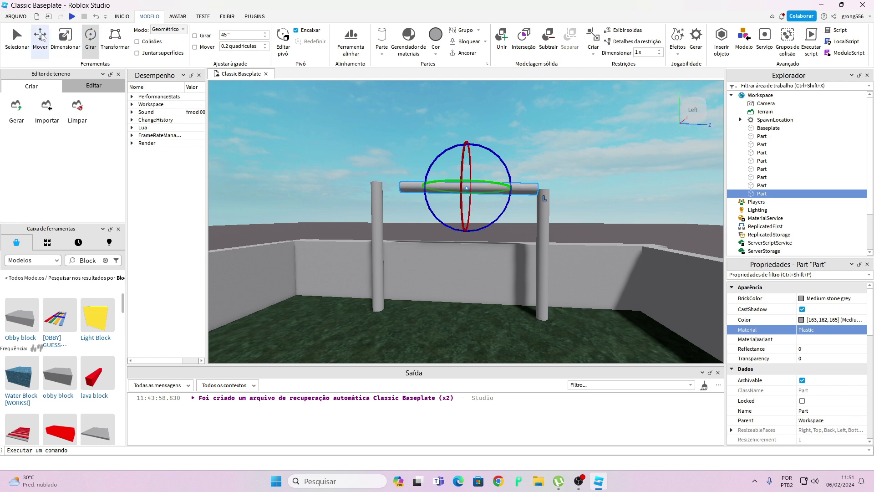
{"action": "left_click", "coordinate": [65, 39]}
{"action": "left_click_drag", "start_coordinate": [393, 190], "coordinate": [360, 189]}
{"action": "left_click_drag", "start_coordinate": [551, 190], "coordinate": [560, 194]}
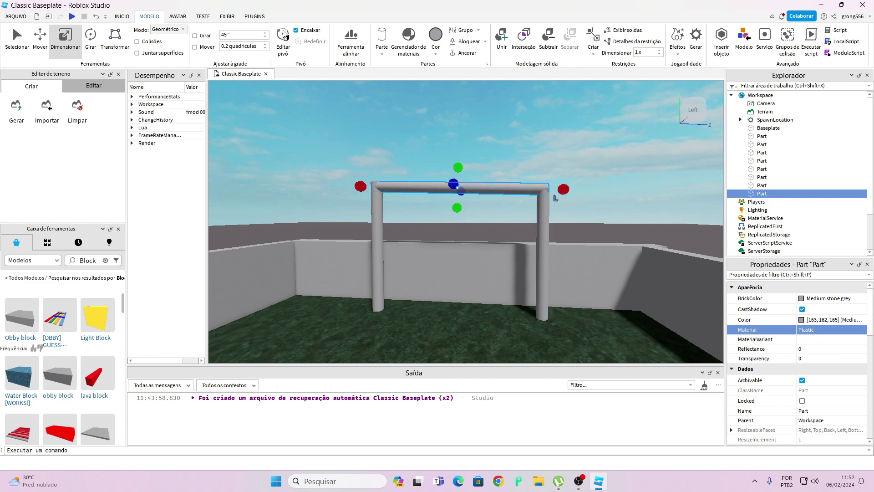
Fine-tune the crossbar's rotation on top of the two posts, and select the right post
{"action": "left_click", "coordinate": [89, 37]}
{"action": "left_click_drag", "start_coordinate": [459, 144], "coordinate": [464, 149]}
{"action": "left_click_drag", "start_coordinate": [500, 177], "coordinate": [502, 181]}
{"action": "scroll", "coordinate": [503, 182], "scroll_direction": "up", "scroll_amount": 2}
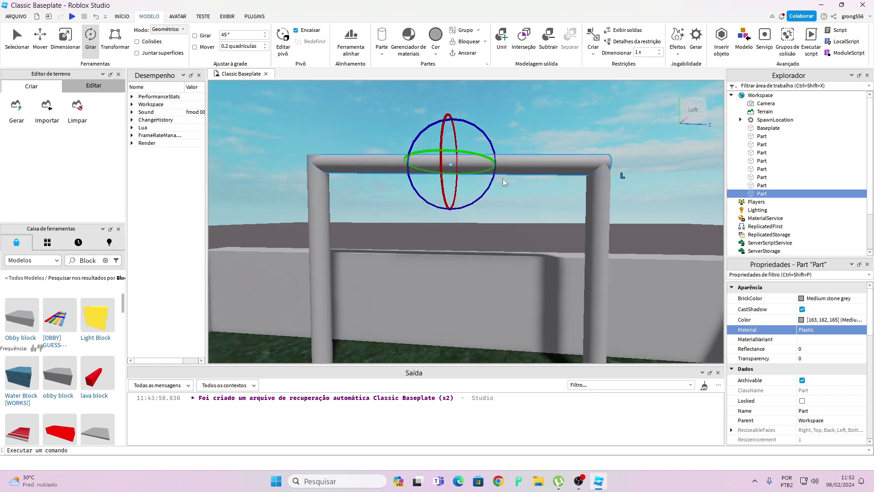
{"action": "scroll", "coordinate": [502, 182], "scroll_direction": "down", "scroll_amount": 3}
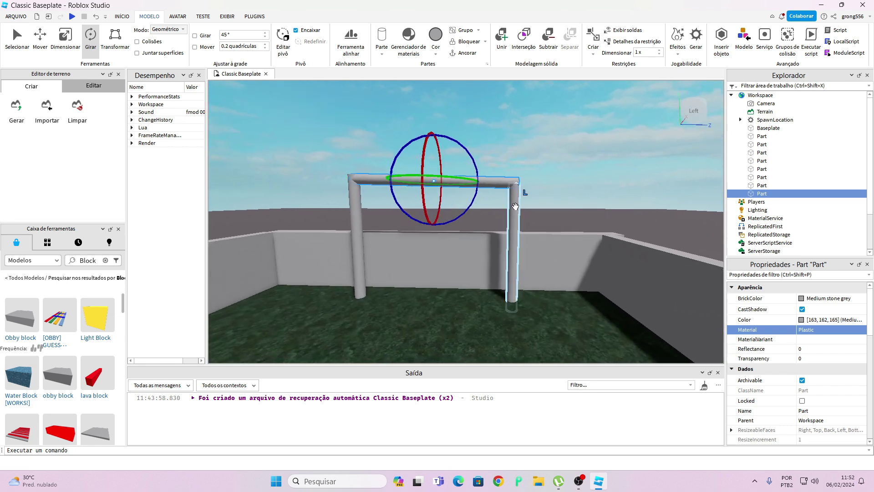
{"action": "left_click", "coordinate": [514, 207]}
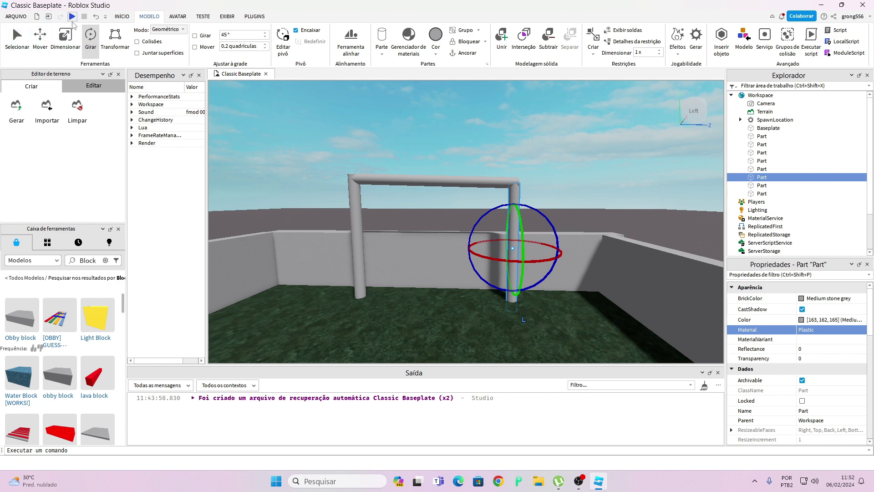
Select both goal posts and the crossbar, and group the three cylinders as a model
{"action": "left_click", "coordinate": [65, 37]}
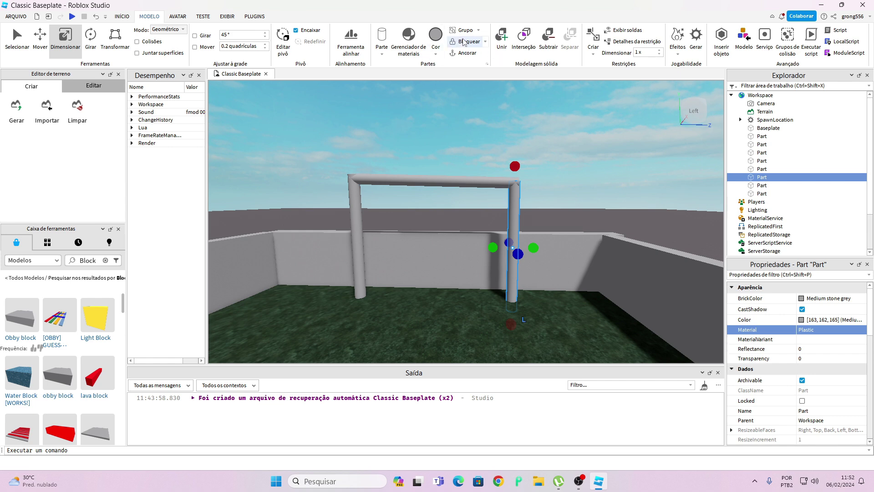
{"action": "left_click", "coordinate": [443, 116]}
{"action": "right_click_drag", "start_coordinate": [443, 117], "coordinate": [501, 120]}
{"action": "scroll", "coordinate": [500, 120], "scroll_direction": "down", "scroll_amount": 3}
{"action": "scroll", "coordinate": [501, 120], "scroll_direction": "down", "scroll_amount": 3}
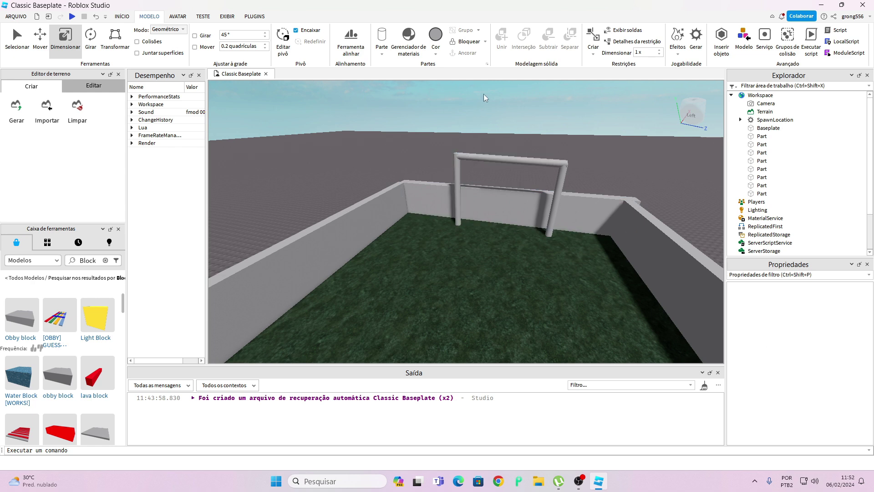
{"action": "left_click", "coordinate": [458, 174]}
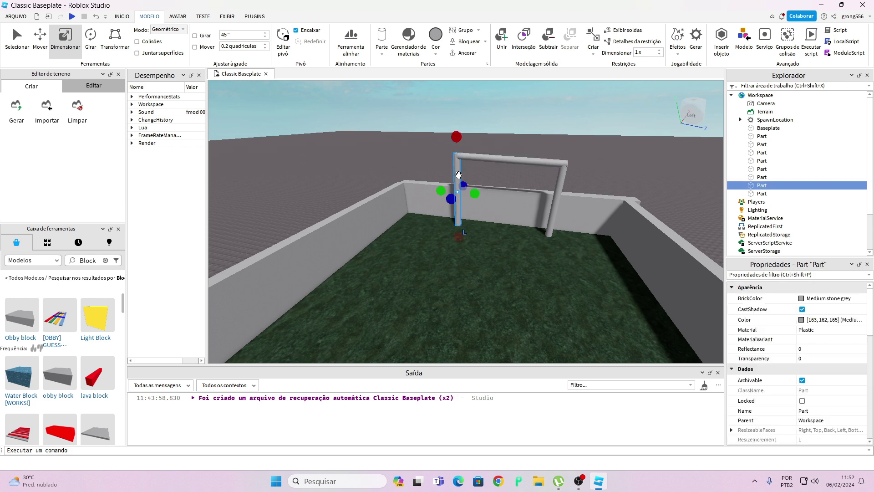
{"action": "left_click", "coordinate": [492, 156], "text": "ctrl"}
{"action": "left_click", "coordinate": [560, 184], "text": "ctrl"}
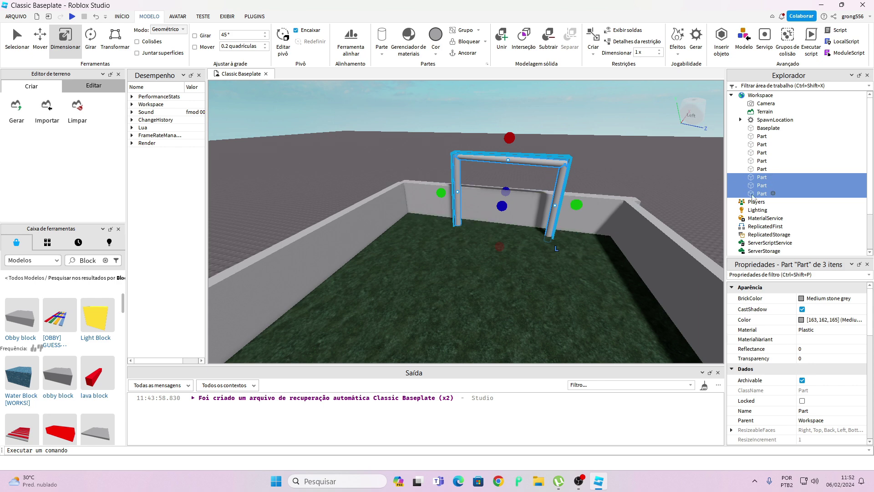
{"action": "left_click", "coordinate": [478, 31]}
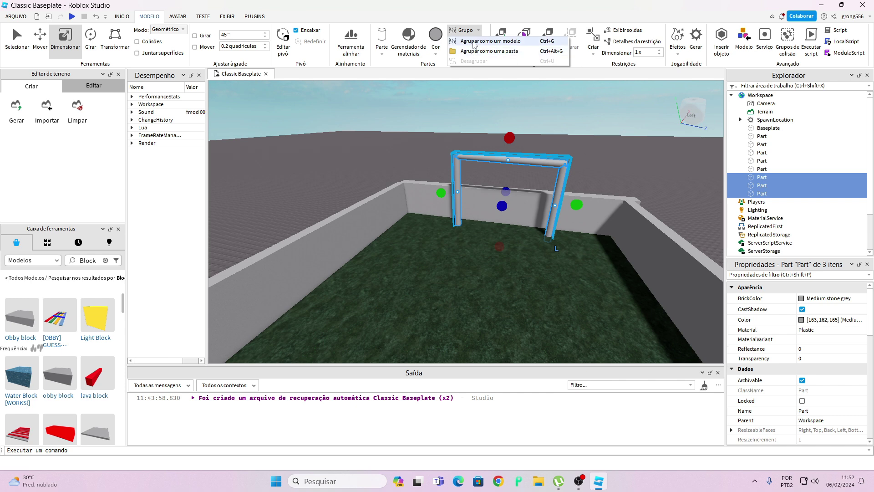
{"action": "left_click", "coordinate": [489, 42]}
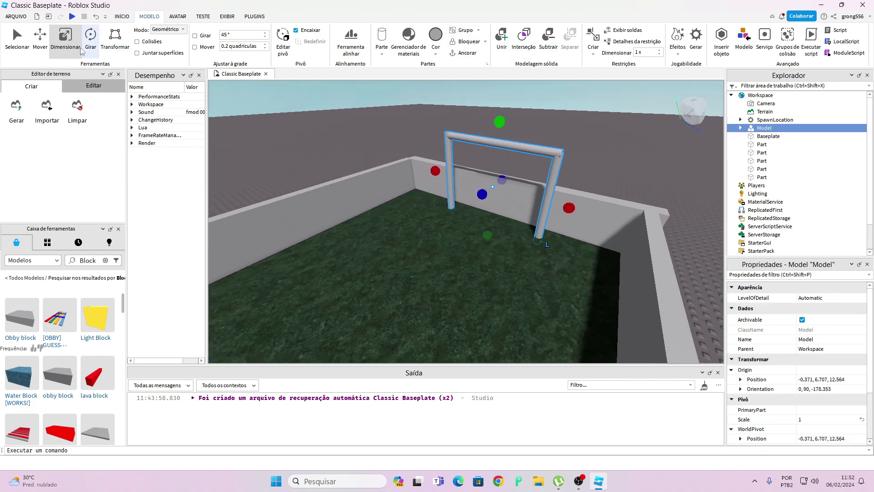
Shift the goal model about 2 studs along the end wall
{"action": "left_click", "coordinate": [40, 39]}
{"action": "left_click_drag", "start_coordinate": [465, 178], "coordinate": [489, 185]}
{"action": "right_click_drag", "start_coordinate": [595, 96], "coordinate": [595, 97]}
{"action": "key", "text": "d"}
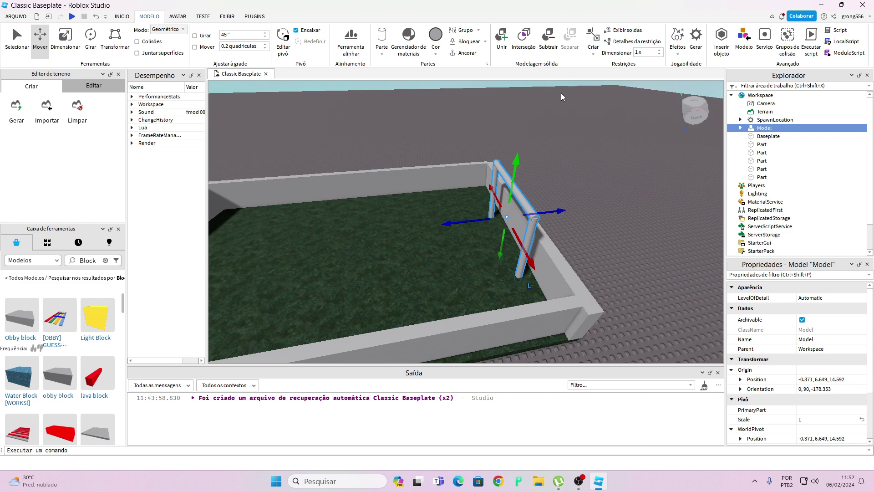
Duplicate the goal model and place the copy on the grass at the opposite end of the field
{"action": "key", "text": "ctrl+d"}
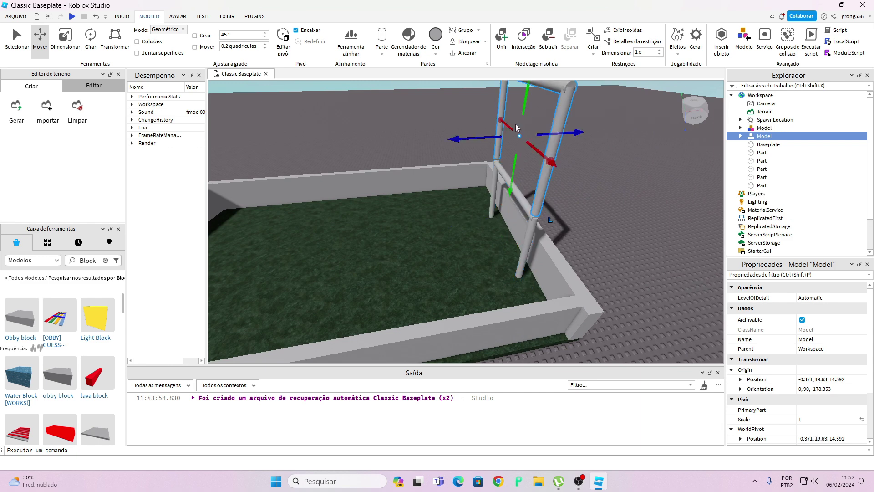
{"action": "left_click_drag", "start_coordinate": [464, 136], "coordinate": [396, 157]}
{"action": "right_click_drag", "start_coordinate": [396, 158], "coordinate": [396, 157]}
{"action": "left_click_drag", "start_coordinate": [396, 158], "coordinate": [431, 193]}
{"action": "key", "text": "w"}
{"action": "right_click_drag", "start_coordinate": [436, 184], "coordinate": [436, 183]}
{"action": "key", "text": "s"}
{"action": "left_click_drag", "start_coordinate": [282, 238], "coordinate": [272, 226]}
{"action": "right_click_drag", "start_coordinate": [360, 218], "coordinate": [361, 219]}
{"action": "key", "text": "w"}
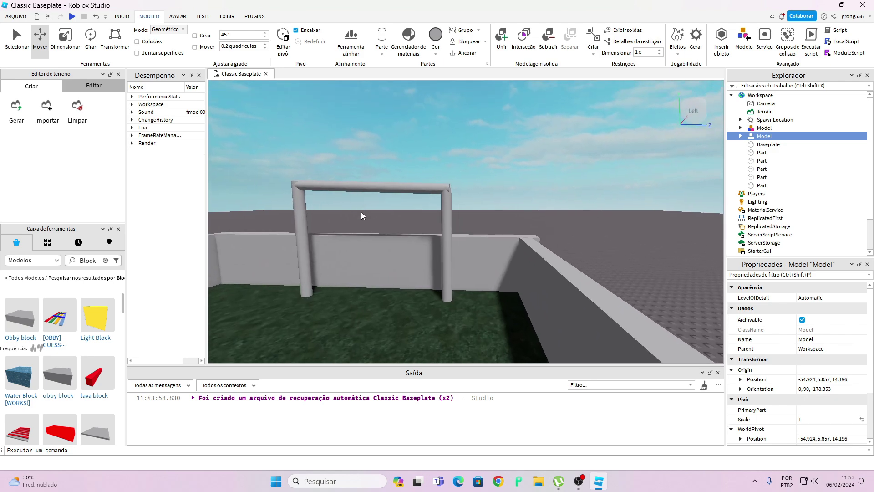
Select the copied goal model at the far end of the field and anchor it
{"action": "left_click", "coordinate": [373, 188]}
{"action": "right_click_drag", "start_coordinate": [355, 268], "coordinate": [355, 269]}
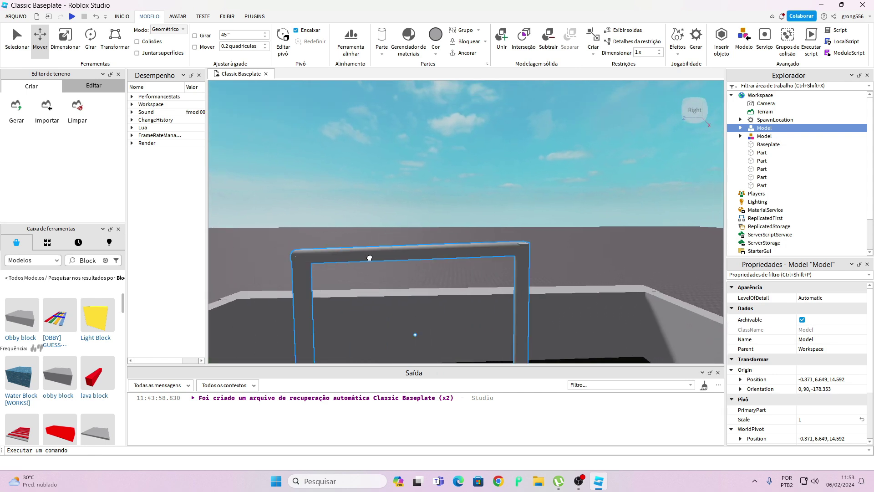
{"action": "left_click", "coordinate": [394, 256]}
{"action": "scroll", "coordinate": [755, 352], "scroll_direction": "down", "scroll_amount": 3}
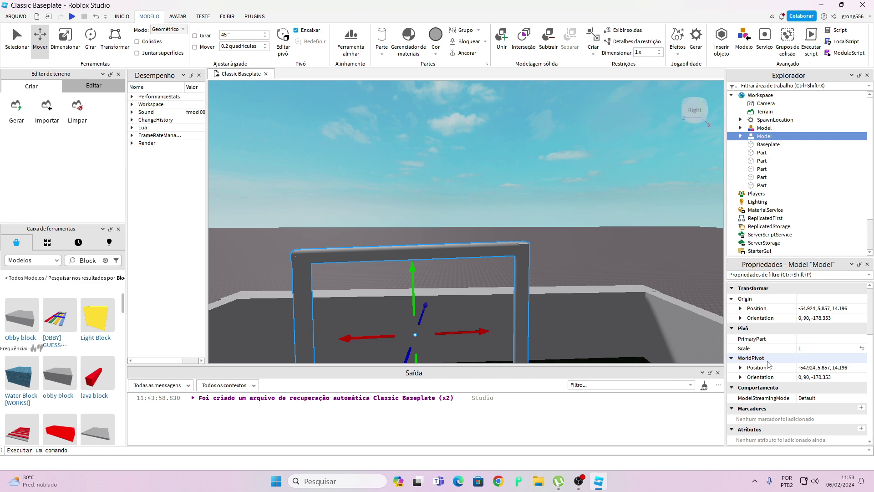
{"action": "scroll", "coordinate": [768, 363], "scroll_direction": "up", "scroll_amount": 3}
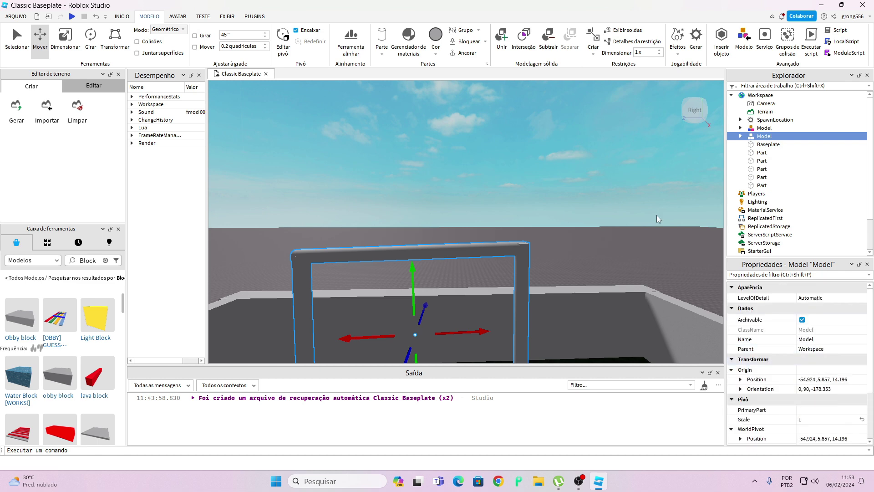
{"action": "left_click", "coordinate": [466, 54]}
{"action": "right_click_drag", "start_coordinate": [496, 254], "coordinate": [496, 240]}
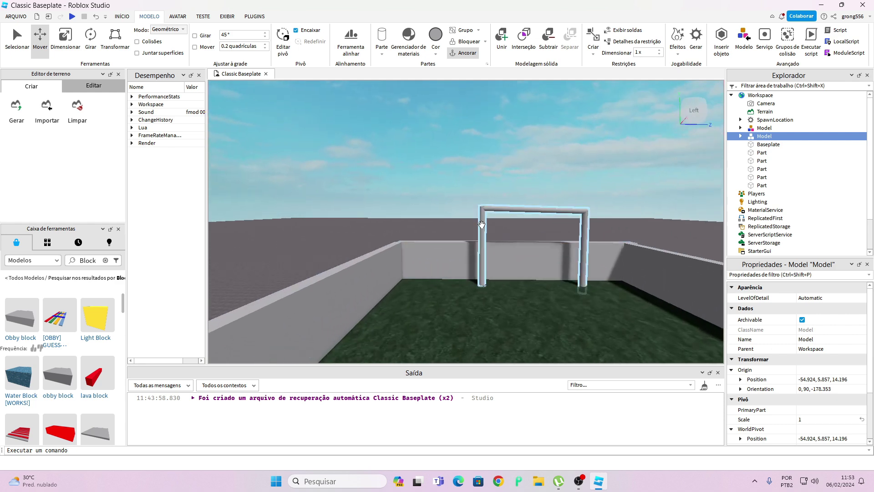
Select the original goal model and anchor it as well
{"action": "left_click", "coordinate": [481, 224]}
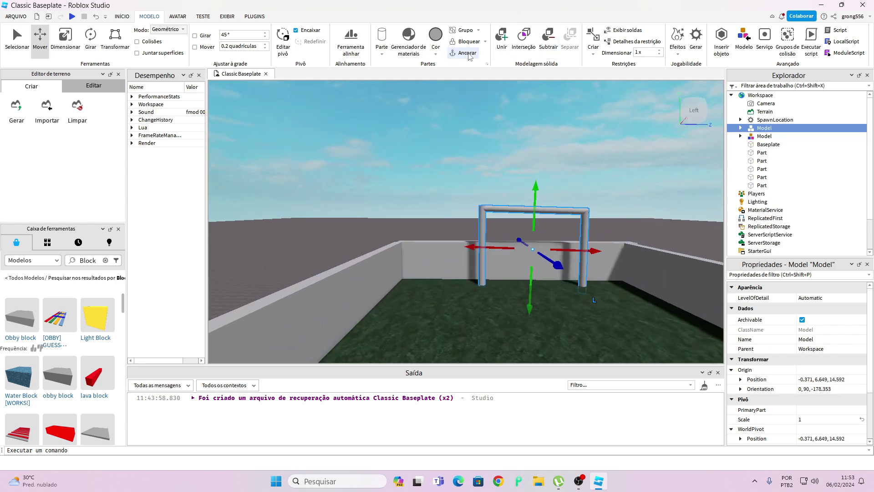
{"action": "right_click_drag", "start_coordinate": [537, 181], "coordinate": [533, 181]}
{"action": "scroll", "coordinate": [750, 373], "scroll_direction": "down", "scroll_amount": 2}
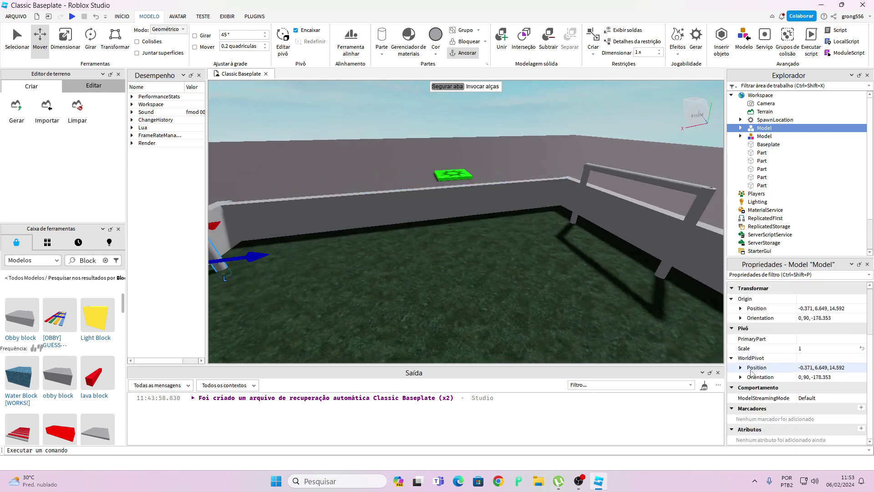
{"action": "scroll", "coordinate": [750, 373], "scroll_direction": "up", "scroll_amount": 2}
Insert a sphere part as a ball and place it above the middle of the field between the goals
{"action": "right_click_drag", "start_coordinate": [573, 293], "coordinate": [574, 291]}
{"action": "key", "text": "s"}
{"action": "key", "text": "d"}
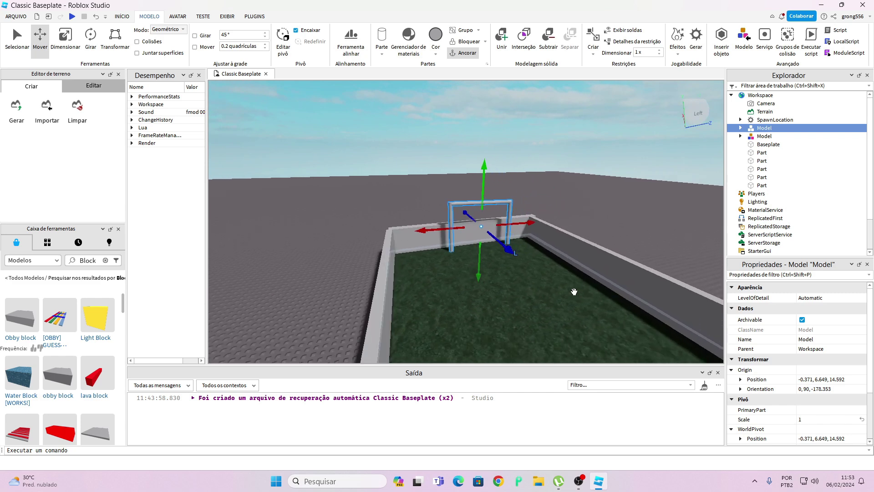
{"action": "right_click_drag", "start_coordinate": [482, 224], "coordinate": [482, 225]}
{"action": "key", "text": "a"}
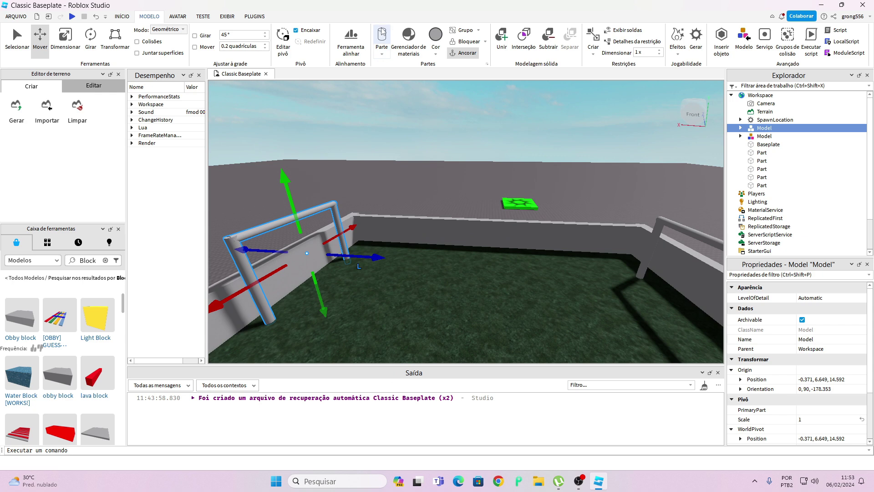
{"action": "left_click", "coordinate": [384, 54]}
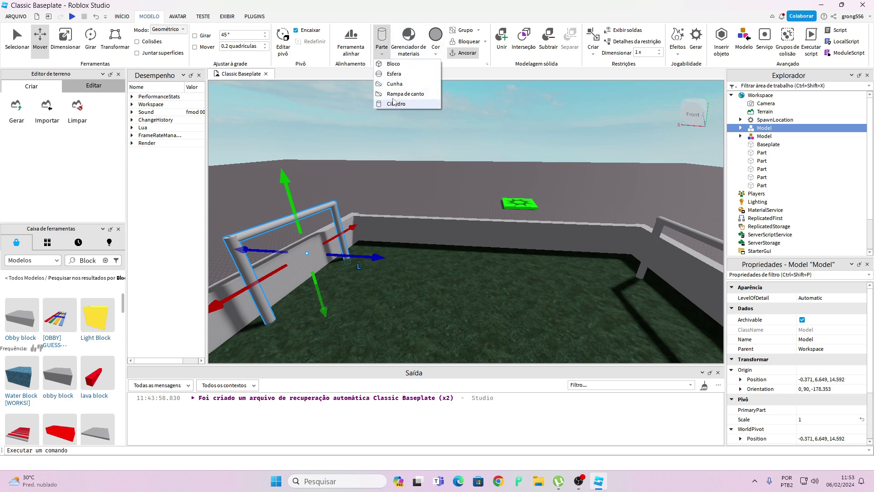
{"action": "left_click", "coordinate": [394, 75]}
{"action": "left_click_drag", "start_coordinate": [463, 233], "coordinate": [455, 279]}
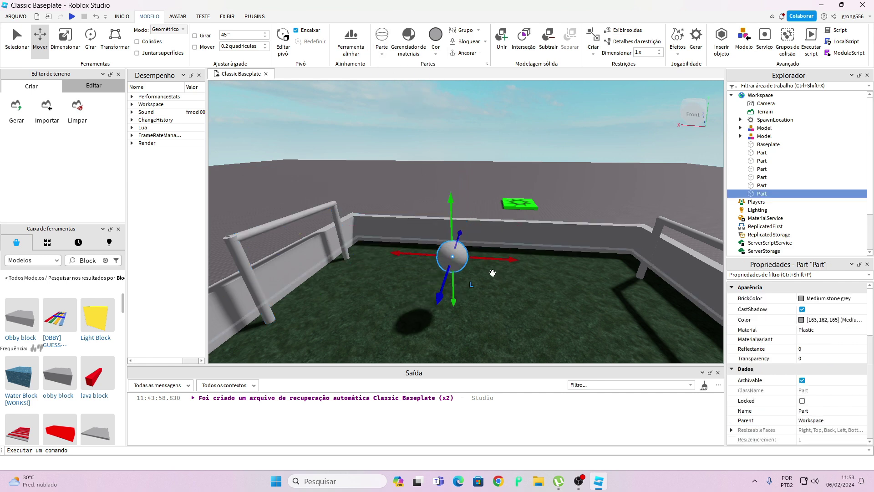
Review the ball's collision and anchoring properties, leave it unanchored, and raise it higher above the grass
{"action": "scroll", "coordinate": [748, 358], "scroll_direction": "down", "scroll_amount": 8}
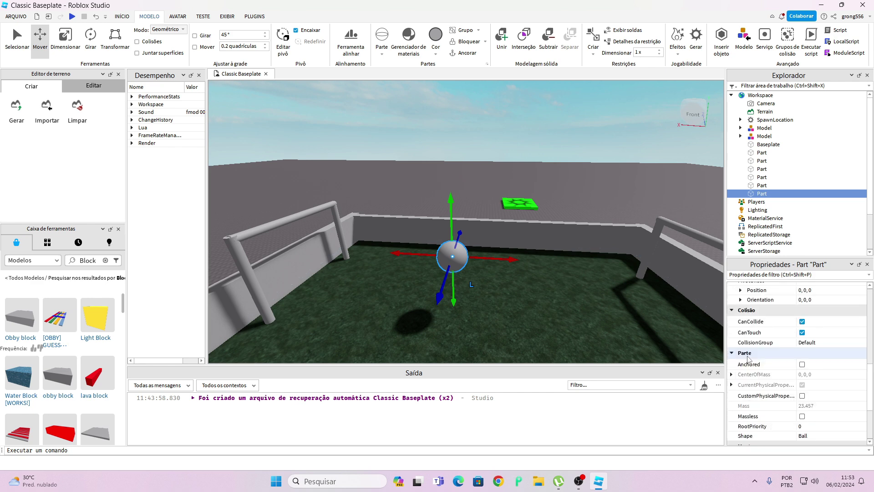
{"action": "scroll", "coordinate": [751, 356], "scroll_direction": "down", "scroll_amount": 4}
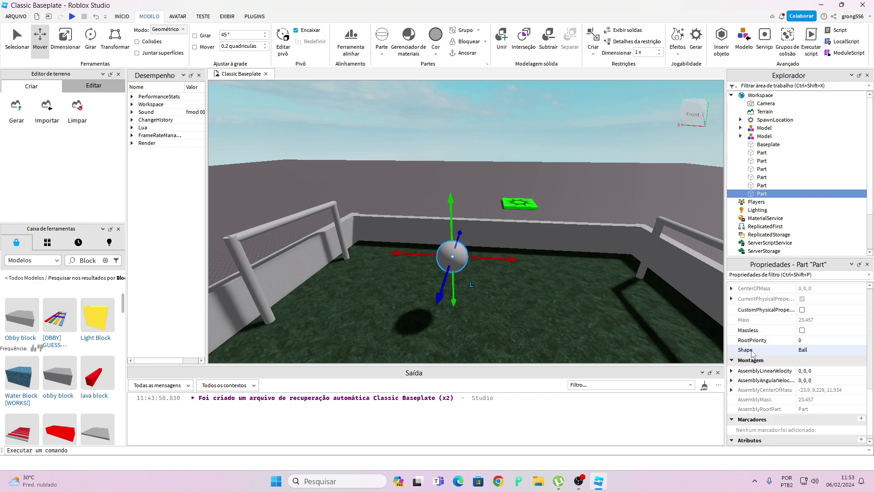
{"action": "scroll", "coordinate": [753, 356], "scroll_direction": "up", "scroll_amount": 3}
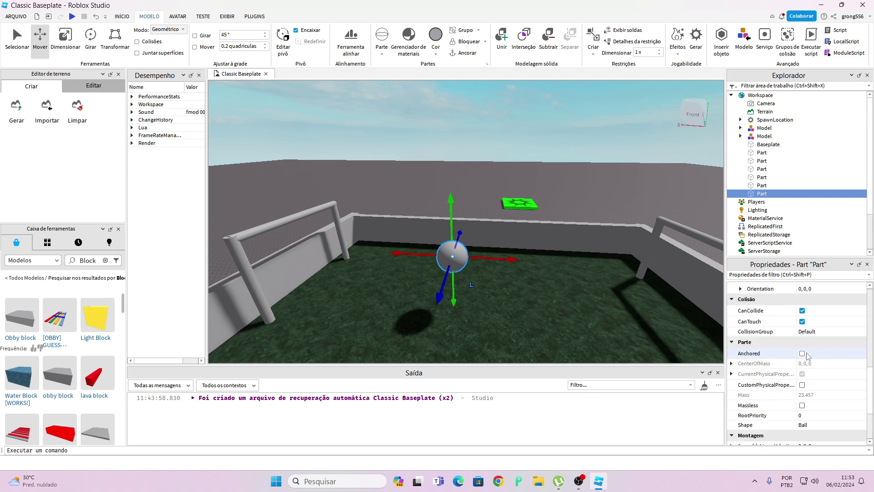
{"action": "right_click_drag", "start_coordinate": [479, 281], "coordinate": [439, 268]}
{"action": "key", "text": "d"}
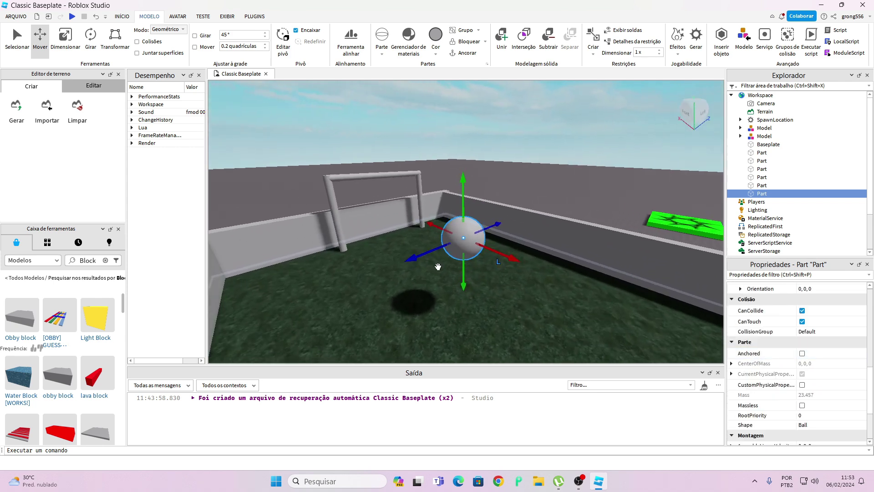
{"action": "left_click", "coordinate": [431, 256]}
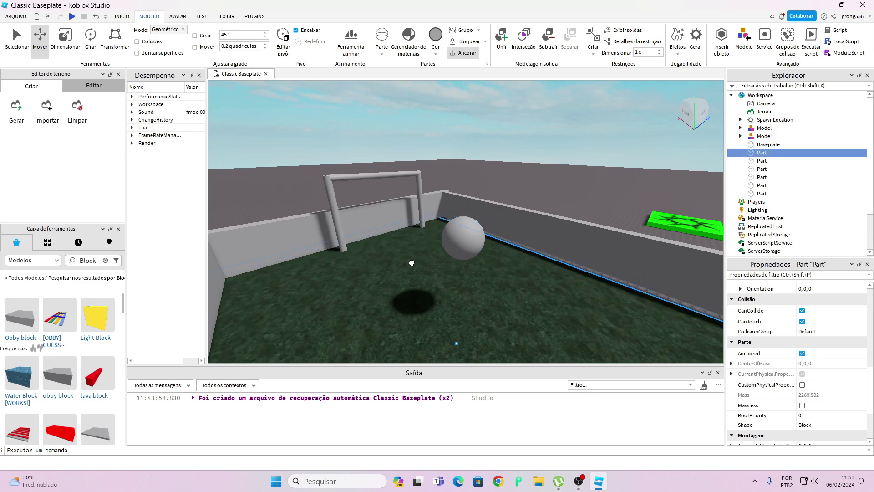
{"action": "left_click", "coordinate": [457, 245]}
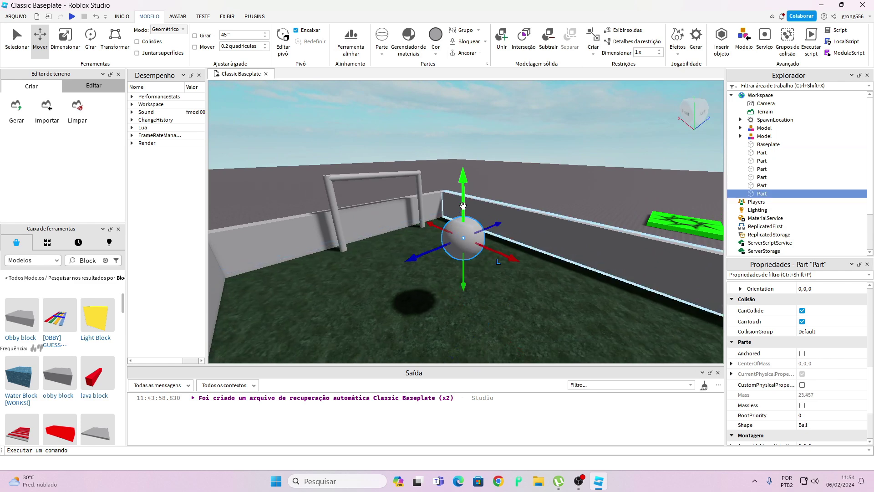
{"action": "left_click_drag", "start_coordinate": [463, 206], "coordinate": [460, 183]}
Move the spawn location from outside the walls onto the grass inside the field
{"action": "right_click_drag", "start_coordinate": [345, 241], "coordinate": [491, 181]}
{"action": "left_click_drag", "start_coordinate": [523, 176], "coordinate": [537, 269]}
{"action": "scroll", "coordinate": [486, 249], "scroll_direction": "down", "scroll_amount": 2}
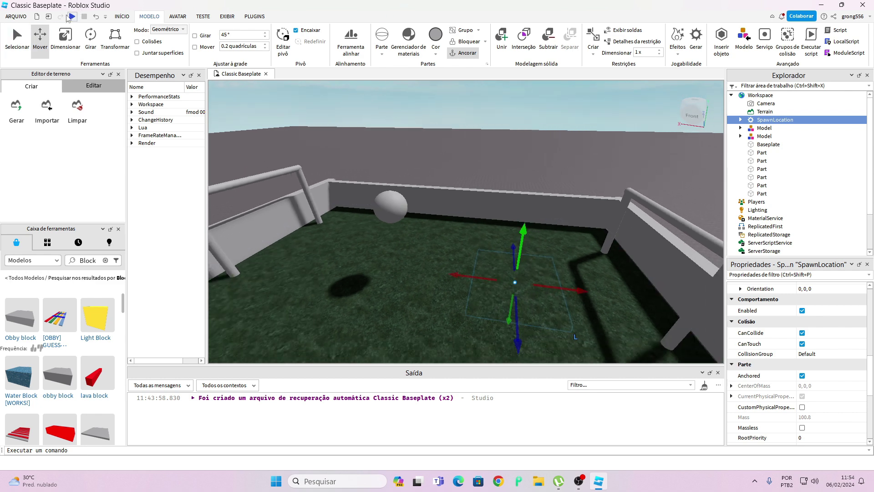
Start a playtest and run the avatar around the field, pushing the ball toward the goal
{"action": "left_click", "coordinate": [70, 15]}
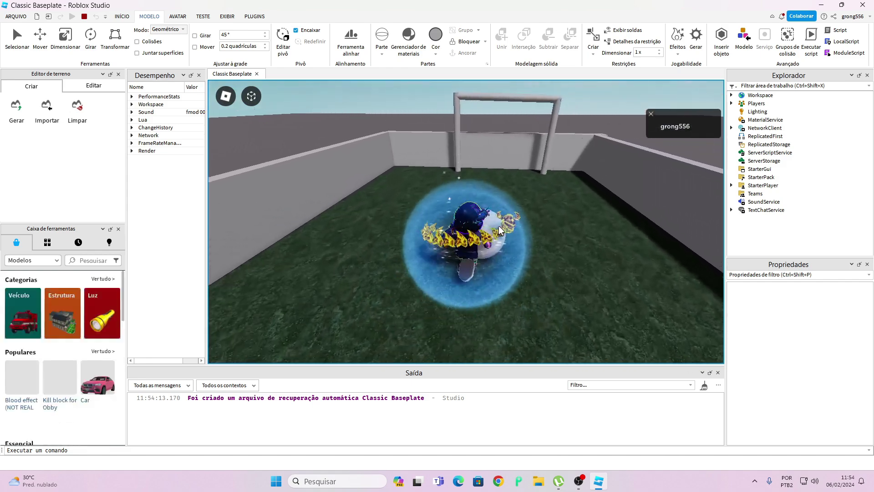
{"action": "key", "text": "w"}
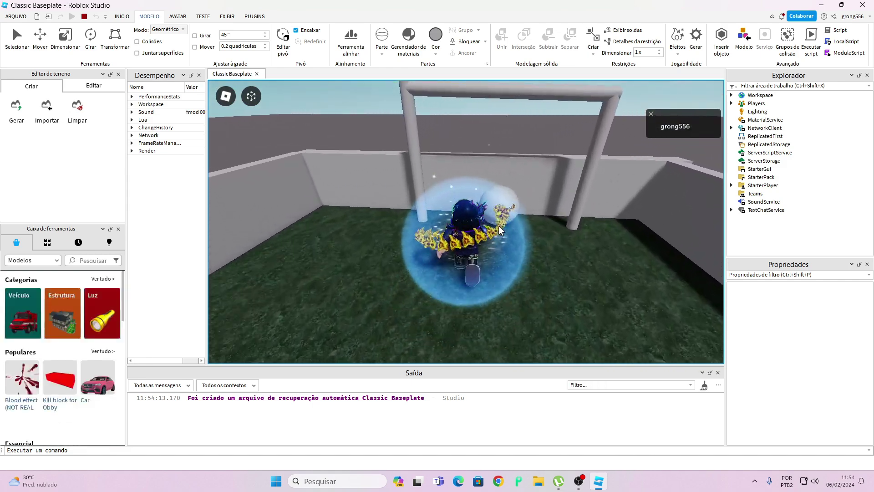
{"action": "key", "text": "s"}
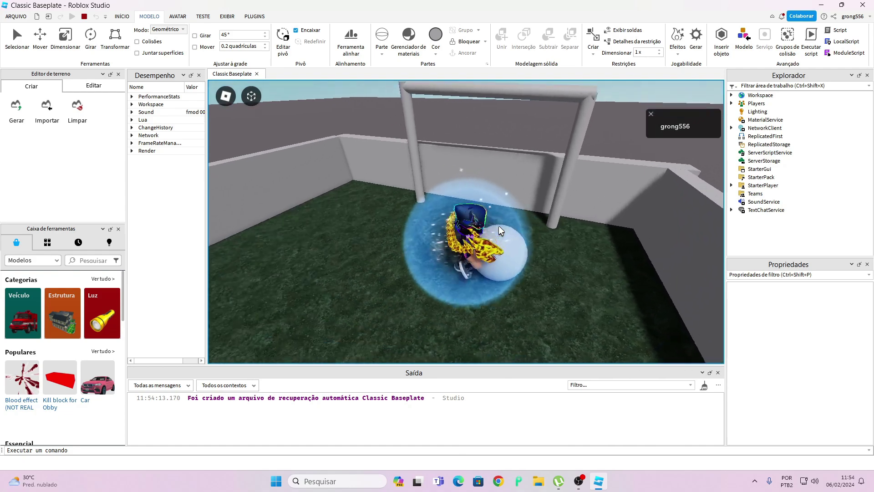
{"action": "right_click_drag", "start_coordinate": [499, 227], "coordinate": [500, 225]}
{"action": "key", "text": "w"}
{"action": "key", "text": "s"}
{"action": "key", "text": "w"}
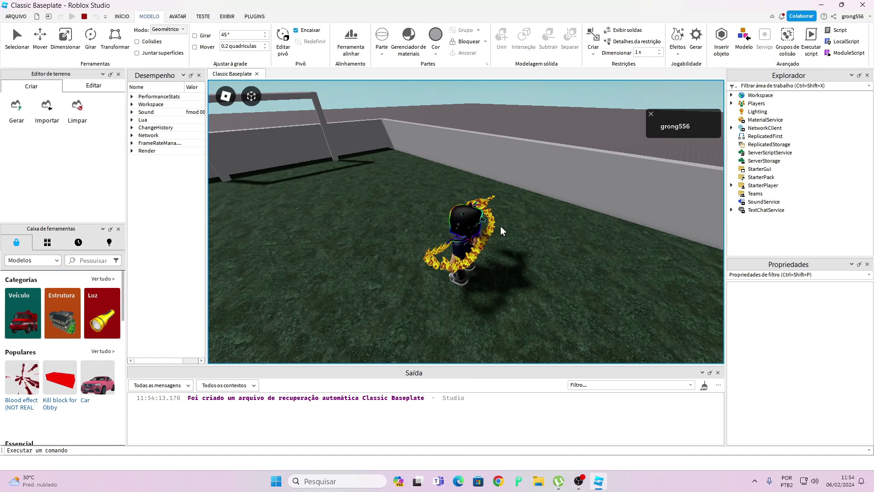